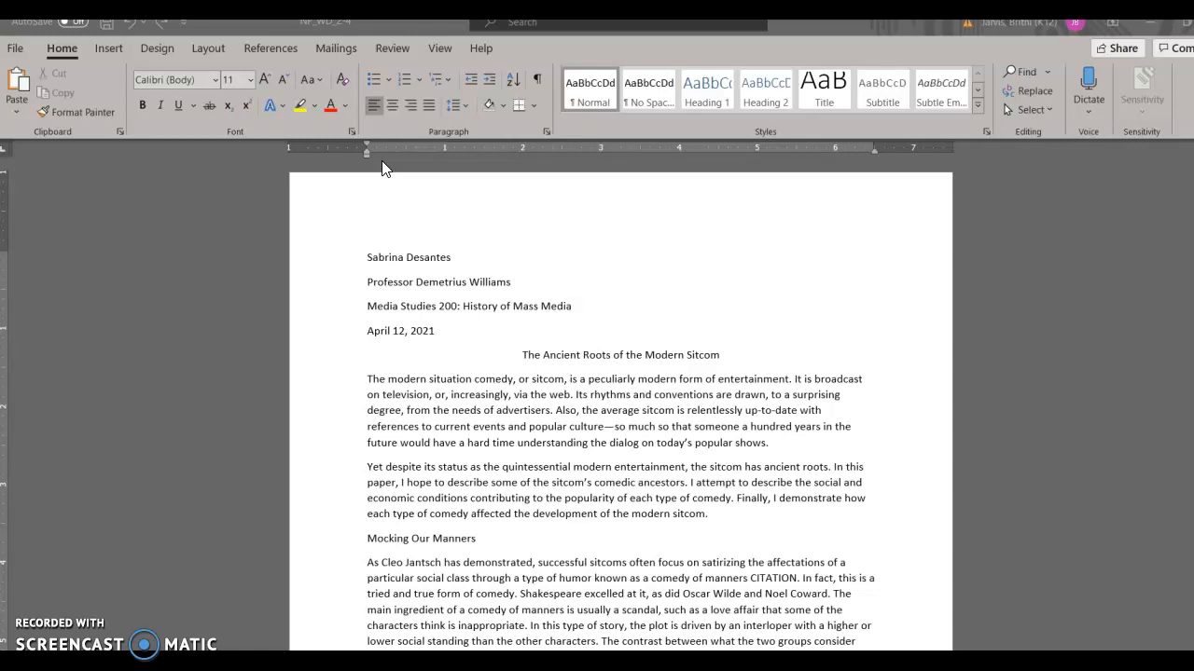
# Step: Save the document to the Desktop under the file name NP_WD_Comedy
pyautogui.click(17, 50)
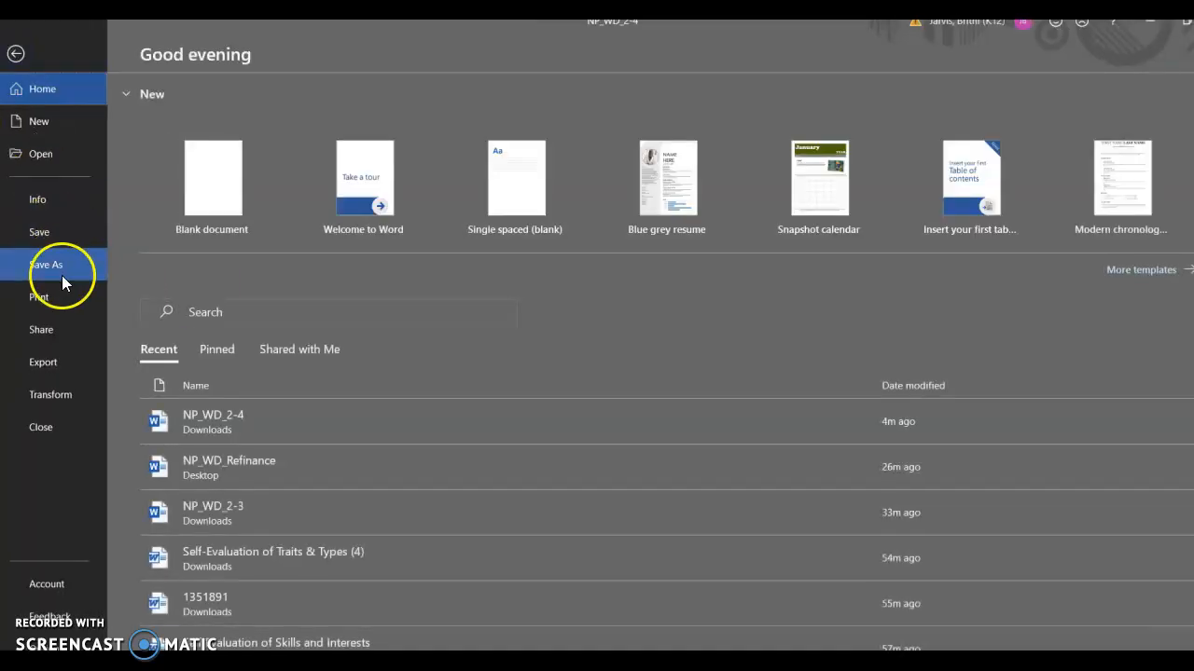
pyautogui.click(61, 275)
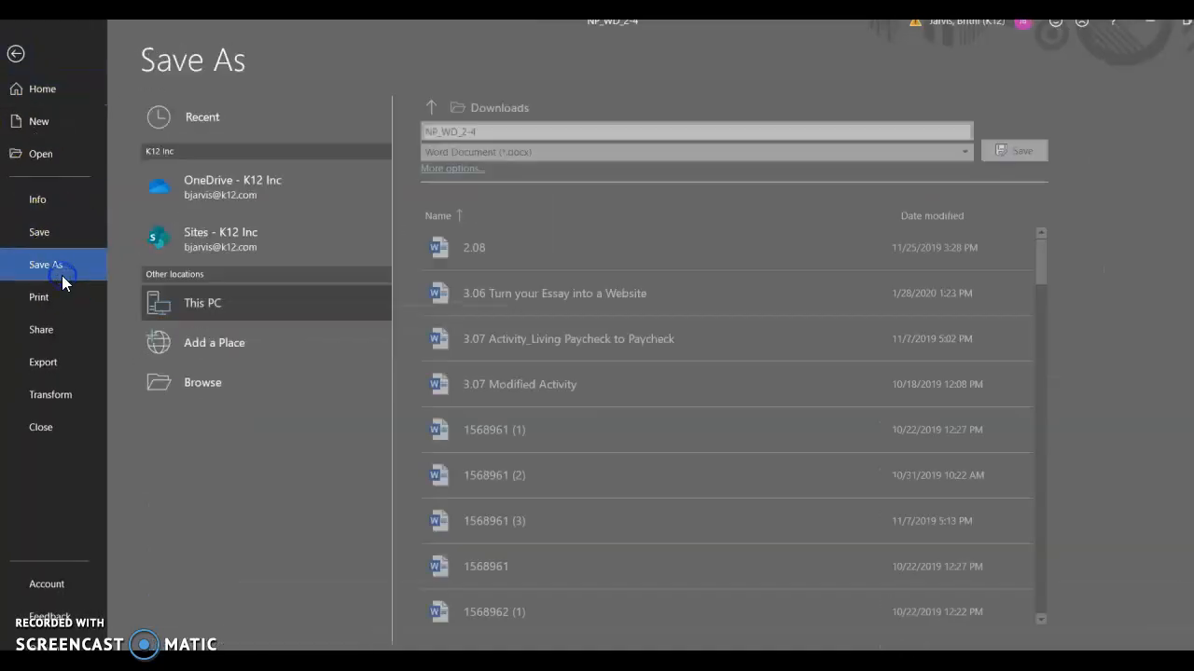
pyautogui.click(228, 390)
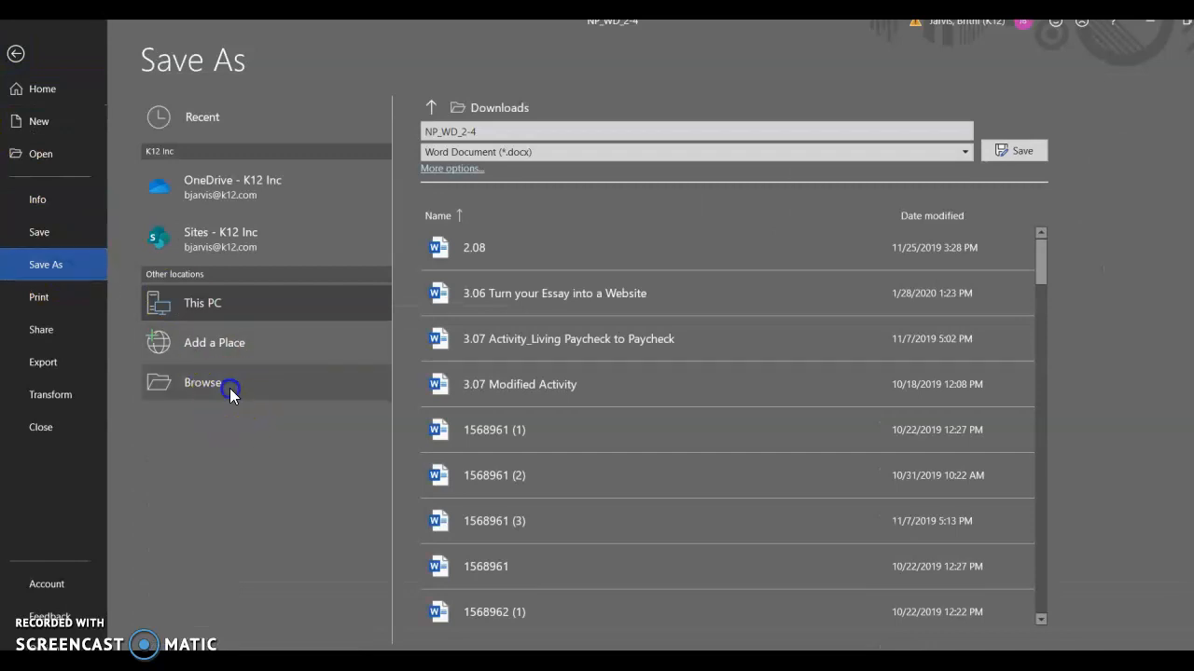
pyautogui.moveTo(239, 272); pyautogui.dragTo(233, 218)
pyautogui.click(178, 220)
pyautogui.click(280, 372)
pyautogui.click(269, 372)
pyautogui.press('BackSpace')
pyautogui.press('BackSpace')
pyautogui.press('BackSpace')
pyautogui.write('Comedy')
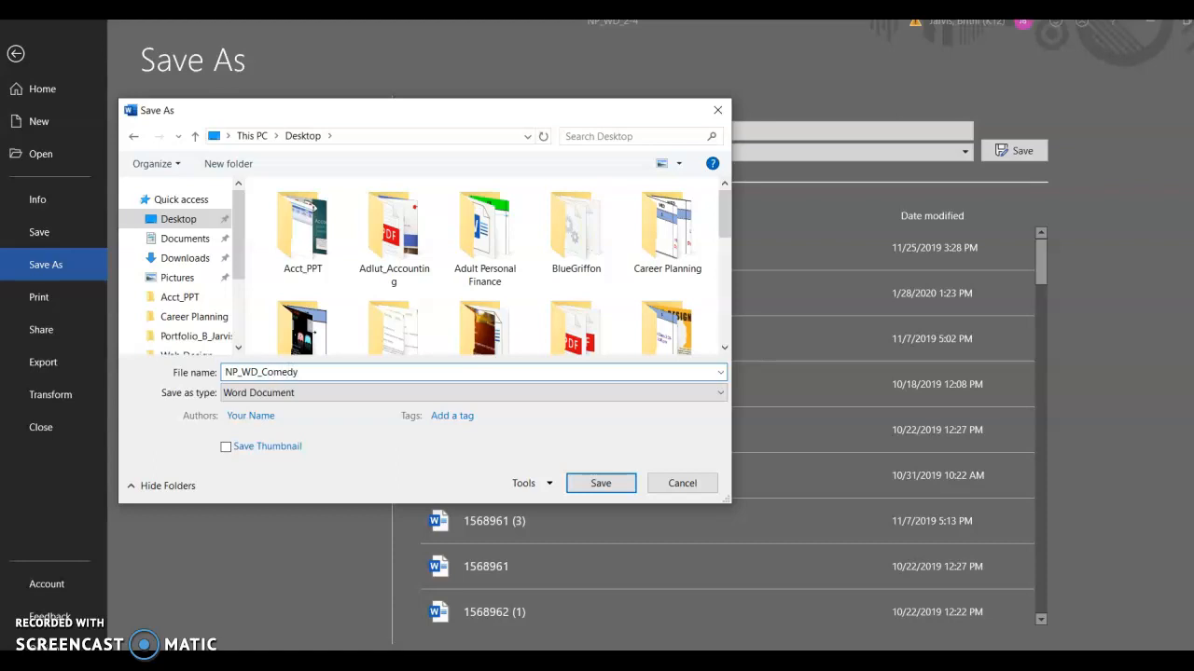
pyautogui.click(574, 483)
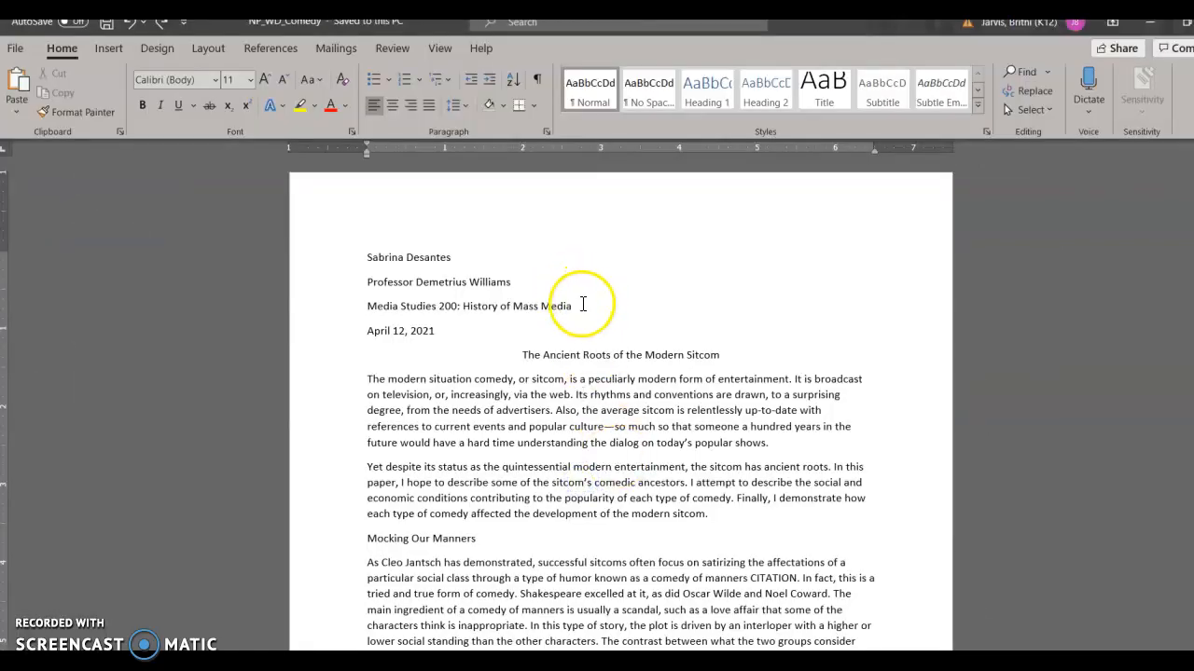
# Step: Replace the student name on the essay's first line with your own full name
pyautogui.moveTo(457, 258); pyautogui.dragTo(351, 269)
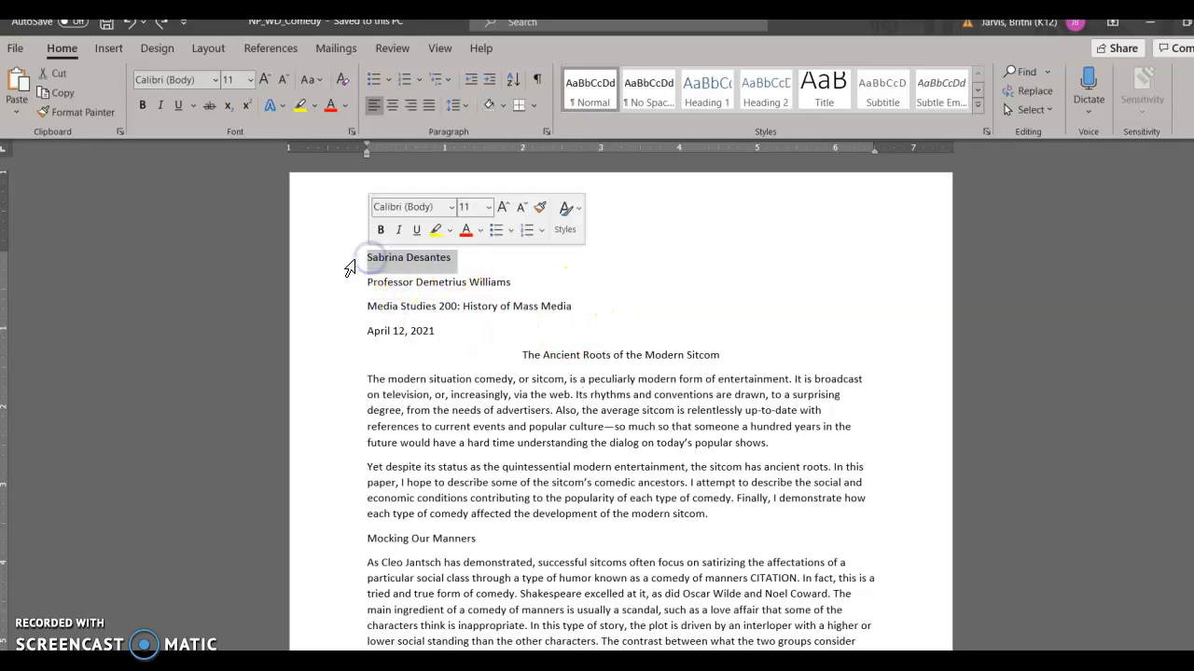
pyautogui.write('Britni Jarvis')
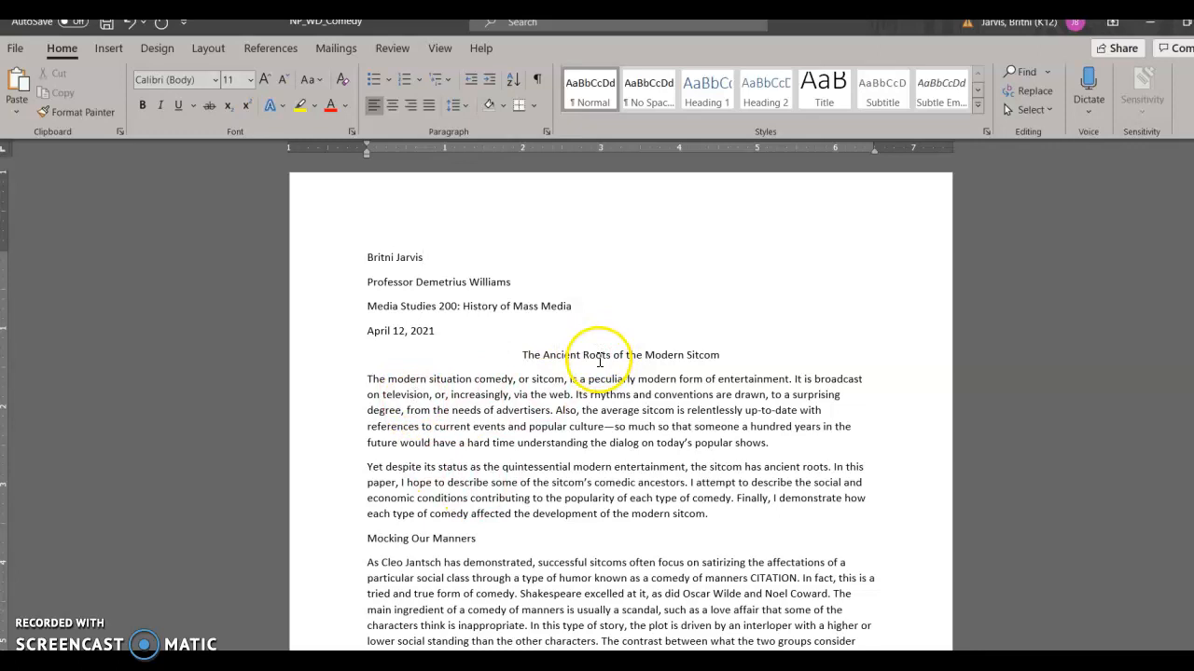
# Step: Center the section headings Mocking Our Manners, Physical Comedy, and Comedy and Love
pyautogui.click(410, 539)
pyautogui.click(392, 105)
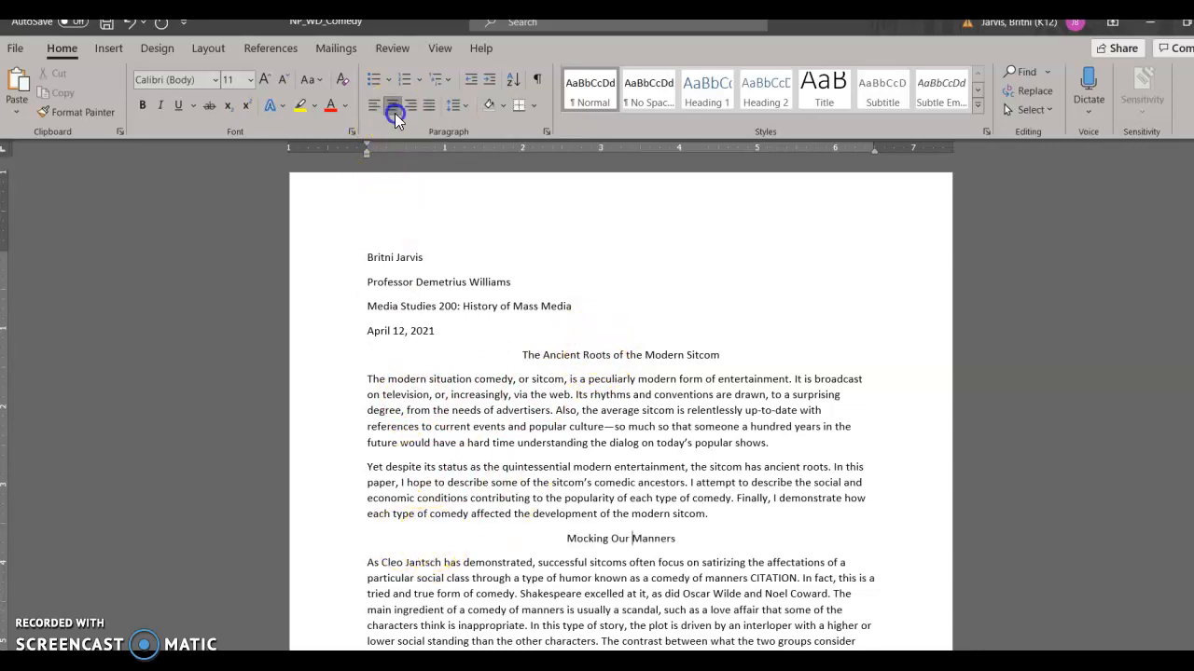
pyautogui.scroll(-5, 565, 492)
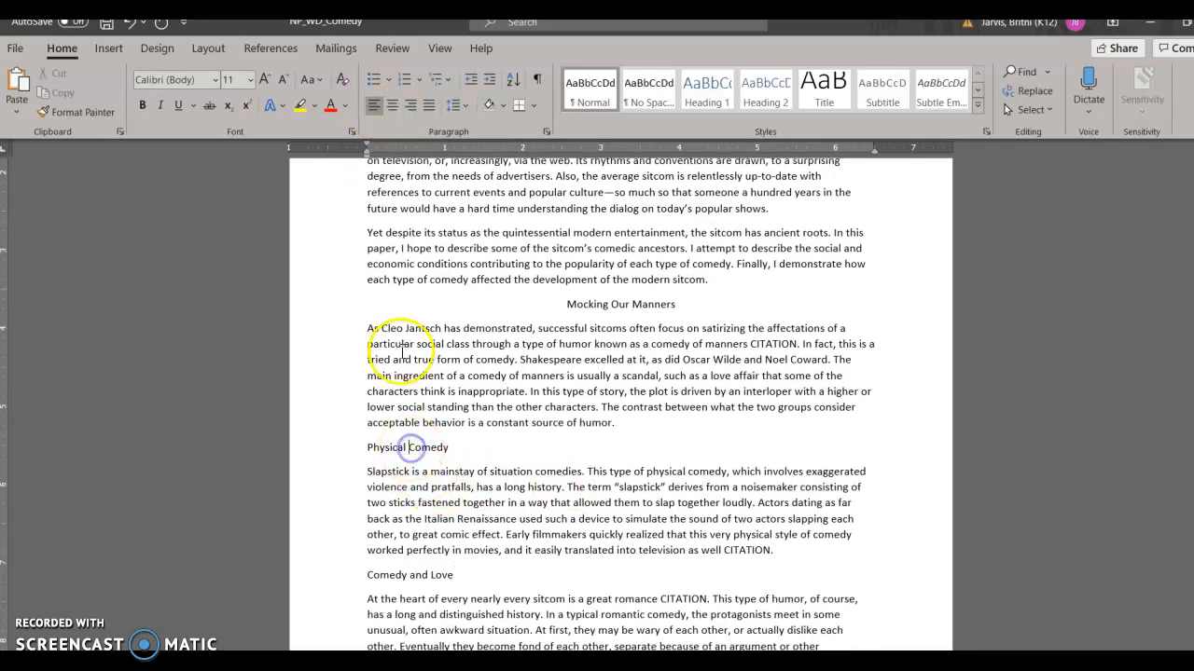
pyautogui.click(397, 110)
pyautogui.scroll(-2, 429, 280)
pyautogui.click(415, 497)
pyautogui.click(393, 105)
# Step: Indent the first line of each body paragraph with a tab, from the opening paragraph through Comedy and Love
pyautogui.scroll(-8, 503, 354)
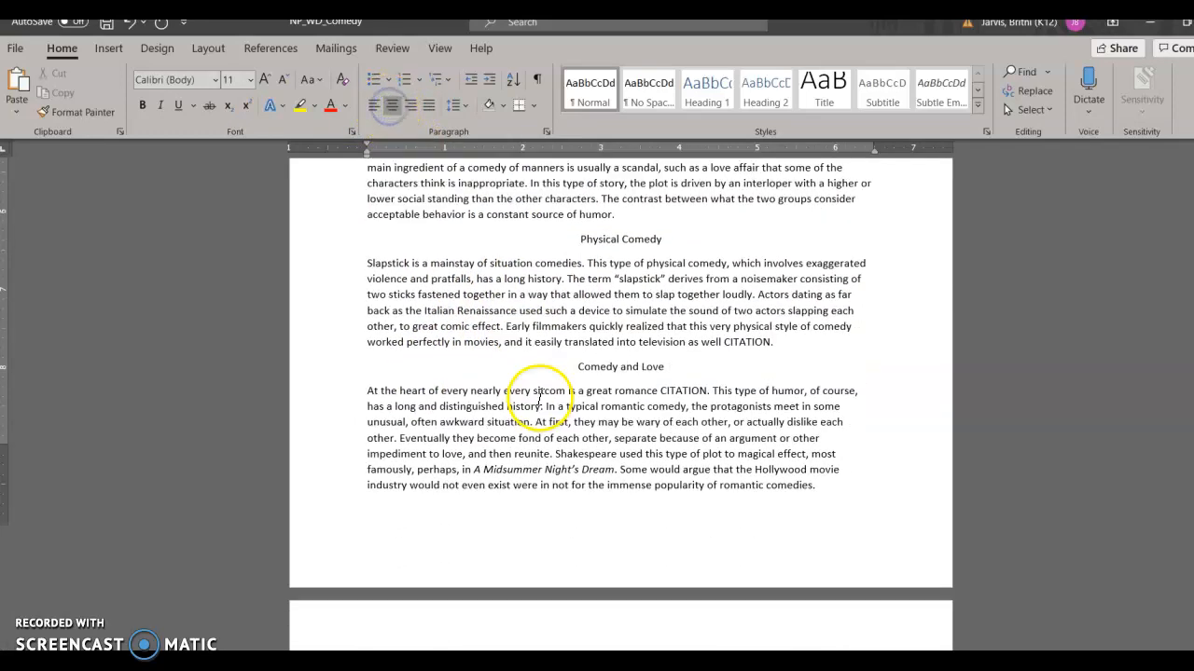
pyautogui.scroll(-12, 507, 434)
pyautogui.scroll(9, 508, 435)
pyautogui.scroll(12, 507, 434)
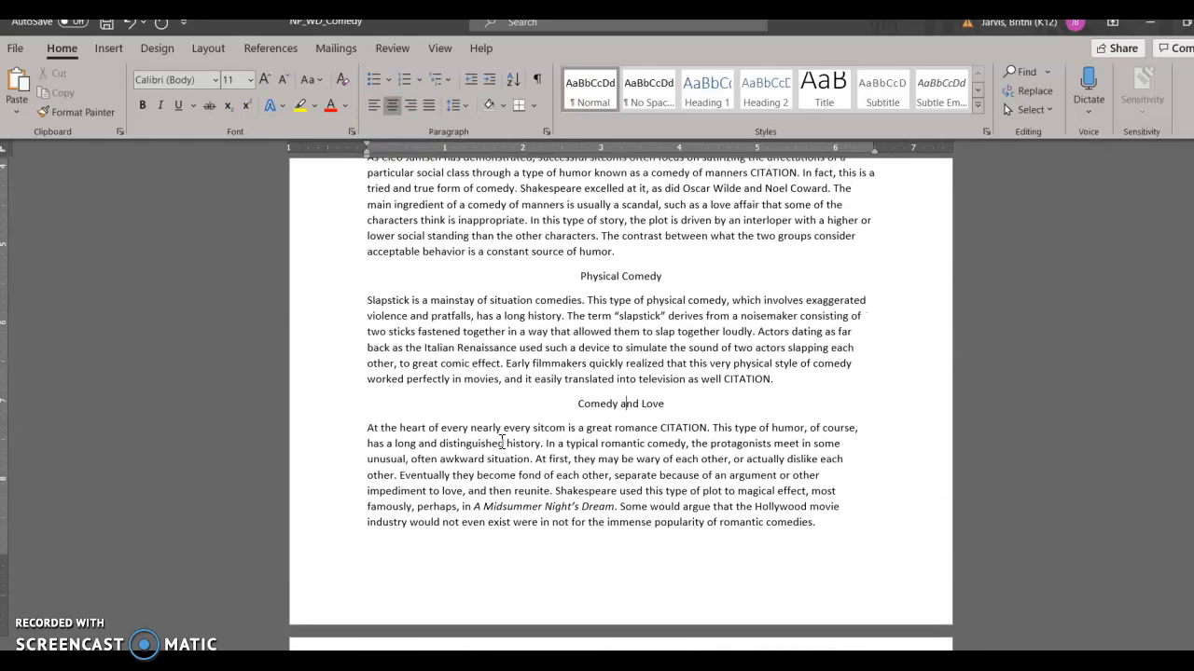
pyautogui.scroll(4, 502, 442)
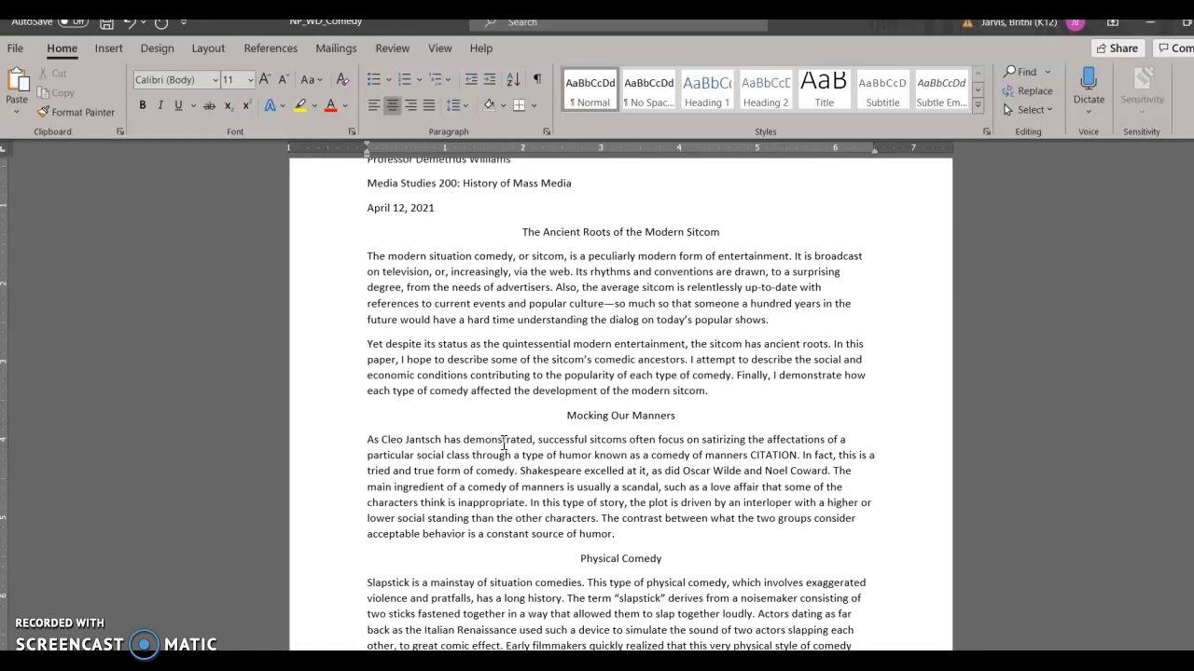
pyautogui.scroll(2, 503, 444)
pyautogui.click(367, 334)
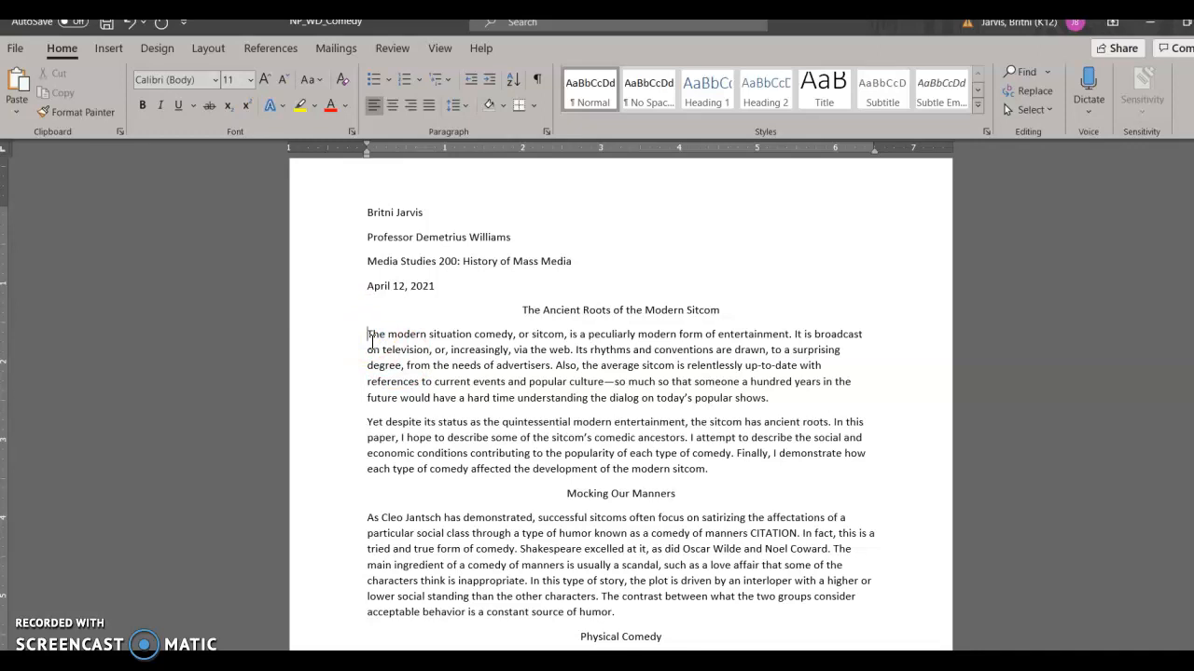
pyautogui.press('Tab')
pyautogui.click(367, 421)
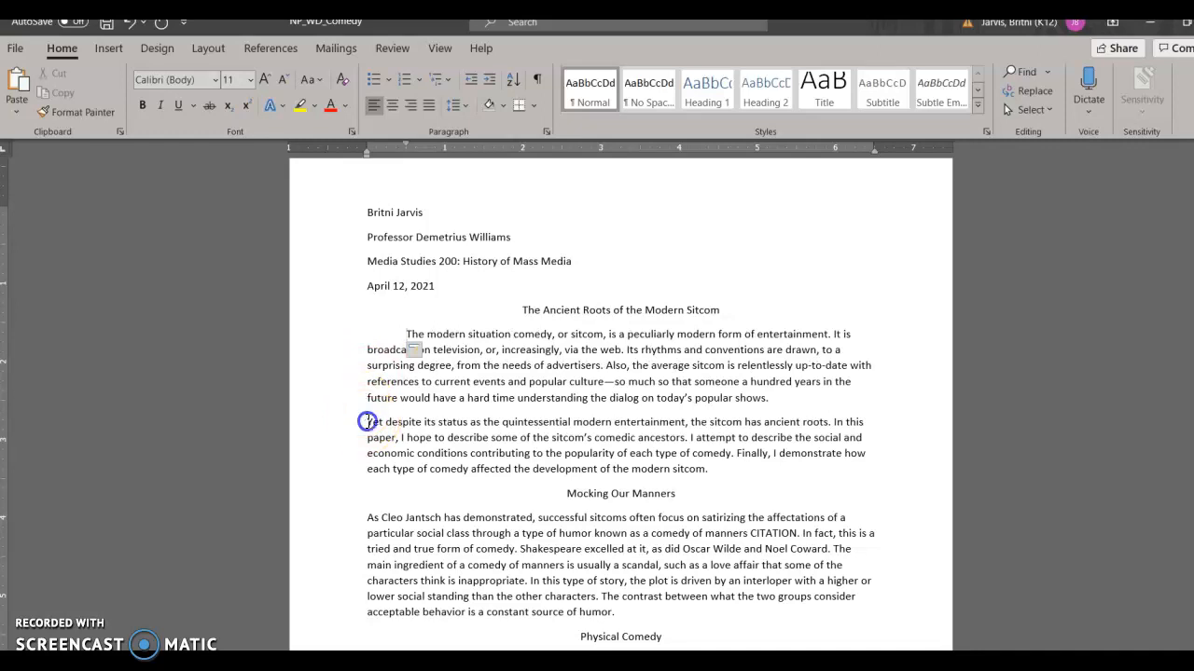
pyautogui.press('Tab')
pyautogui.click(366, 517)
pyautogui.press('Tab')
pyautogui.scroll(-3, 365, 522)
pyautogui.click(368, 544)
pyautogui.press('Tab')
pyautogui.scroll(-3, 368, 550)
pyautogui.click(367, 554)
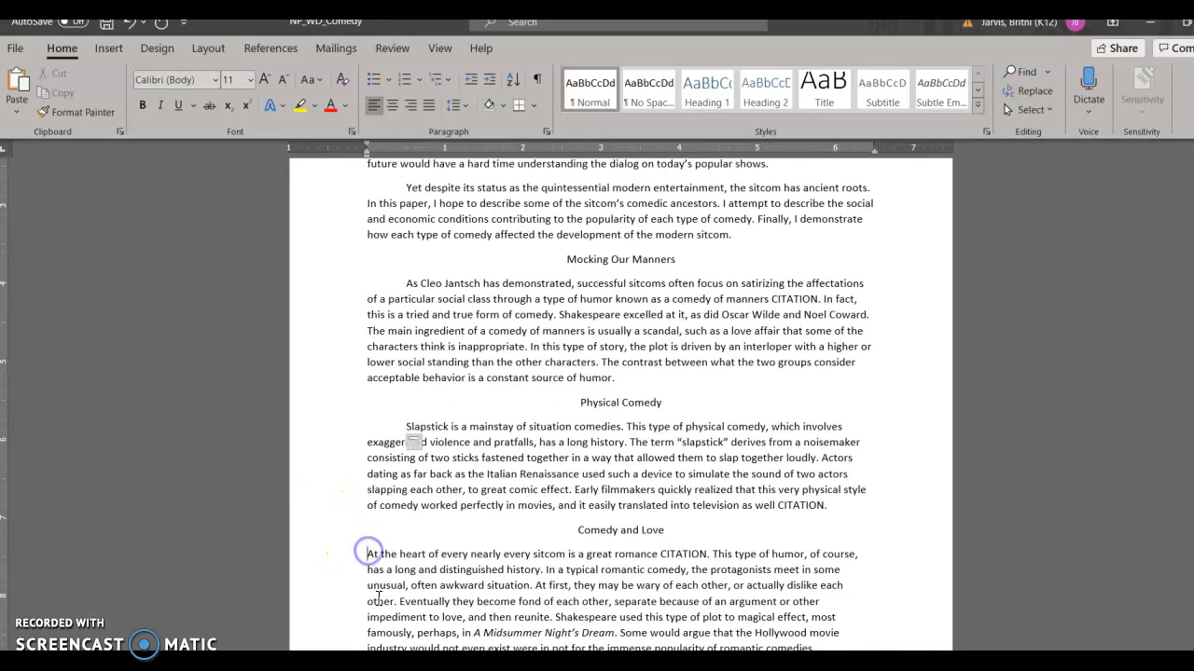
pyautogui.press('Tab')
pyautogui.scroll(-7, 374, 597)
pyautogui.click(368, 575)
pyautogui.press('Tab')
# Step: Select the entire essay and set its line spacing to 2.0
pyautogui.scroll(3, 376, 634)
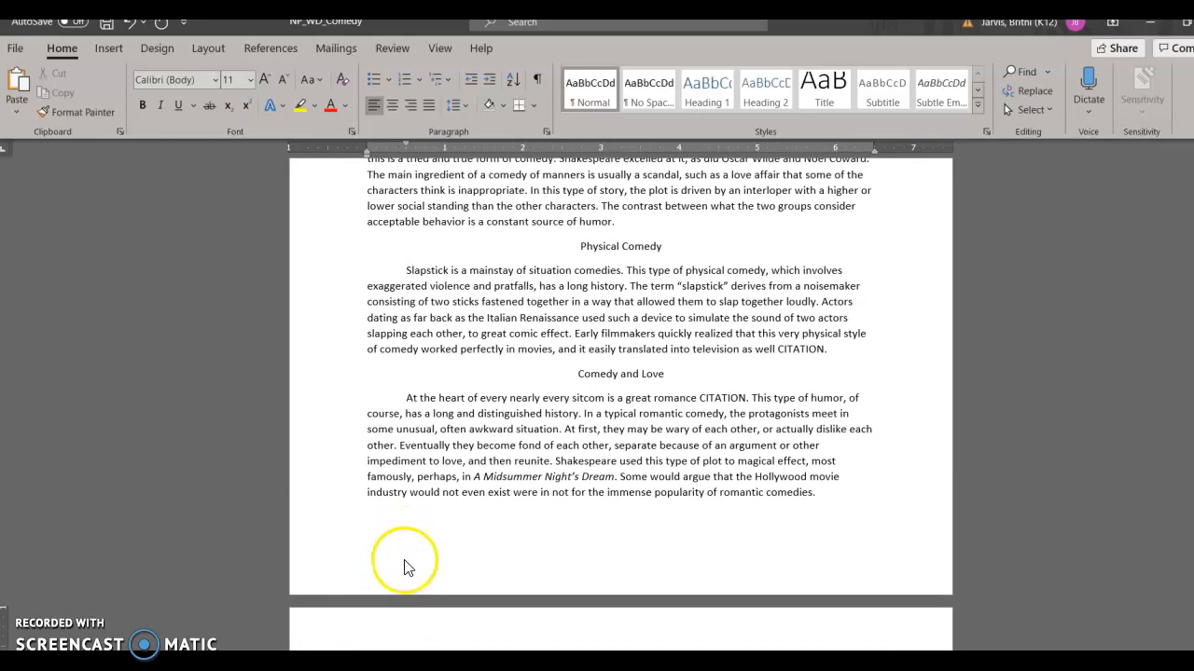
pyautogui.scroll(-4, 406, 567)
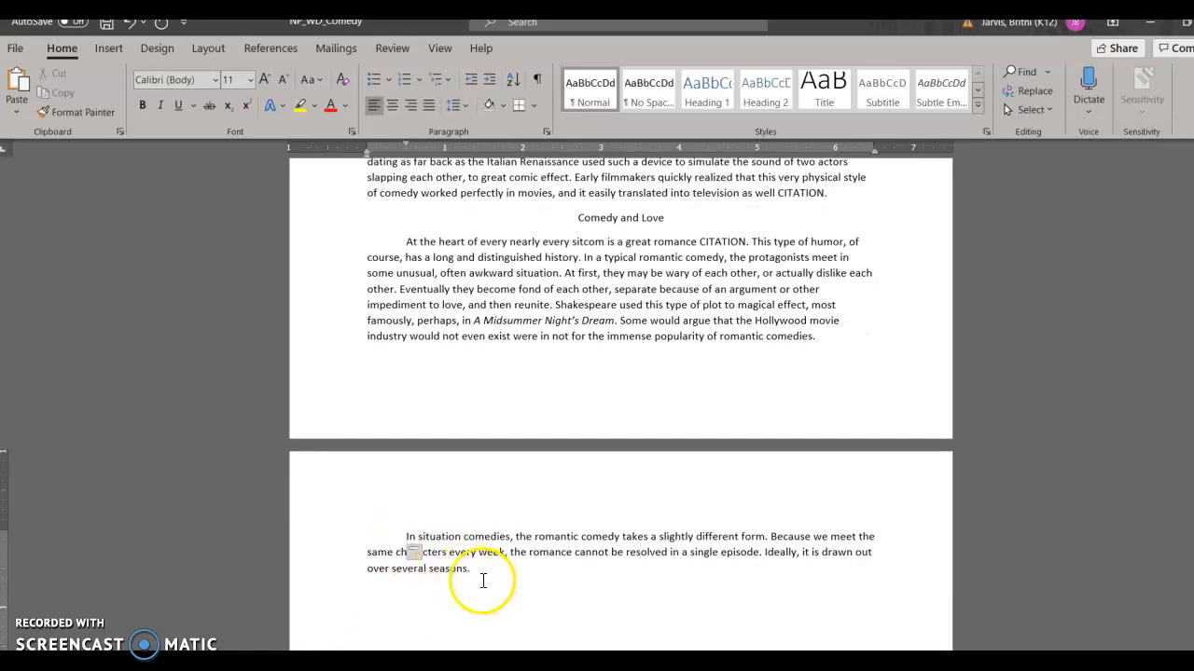
pyautogui.moveTo(483, 580); pyautogui.dragTo(347, 258)
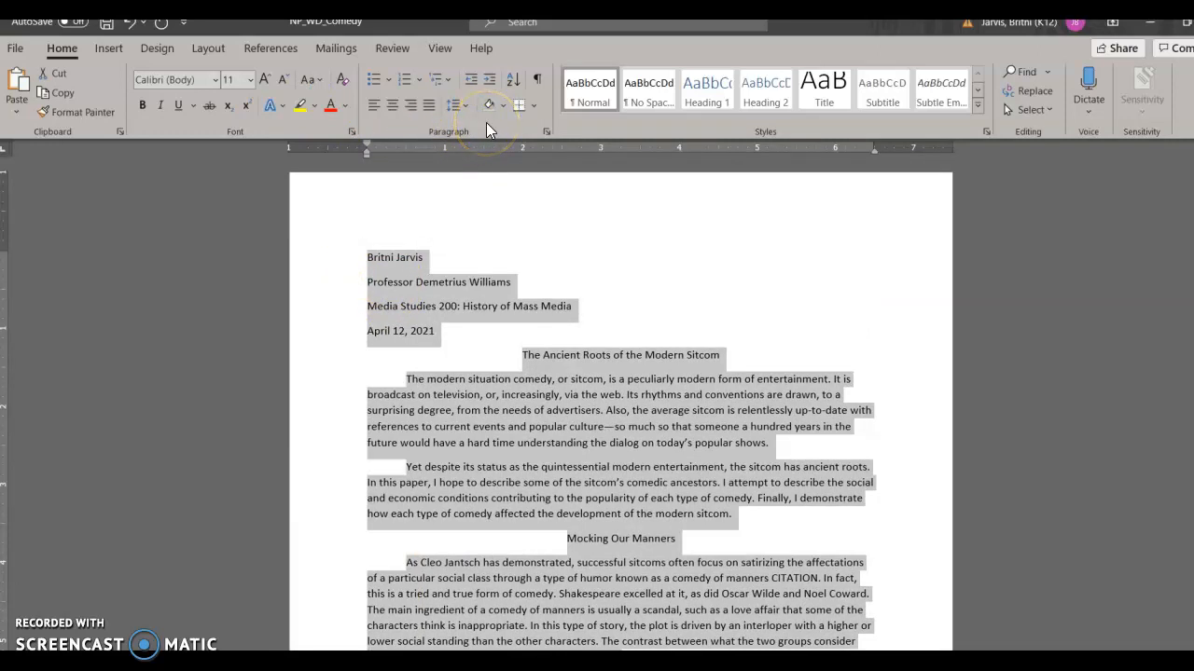
pyautogui.click(465, 105)
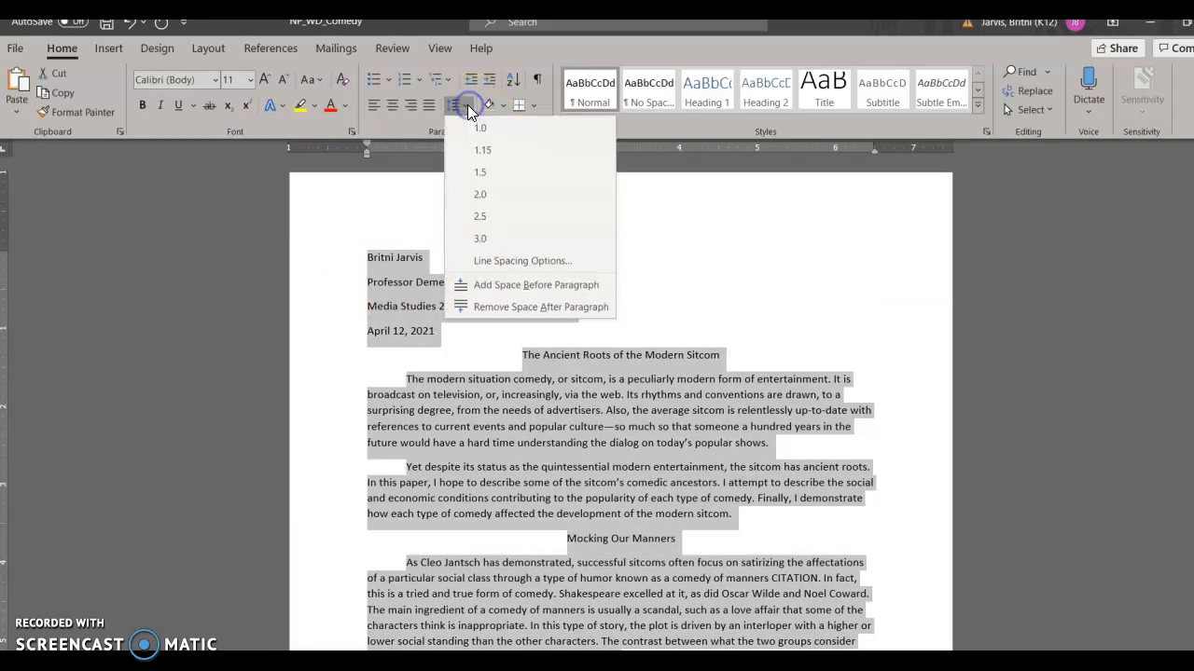
pyautogui.click(490, 194)
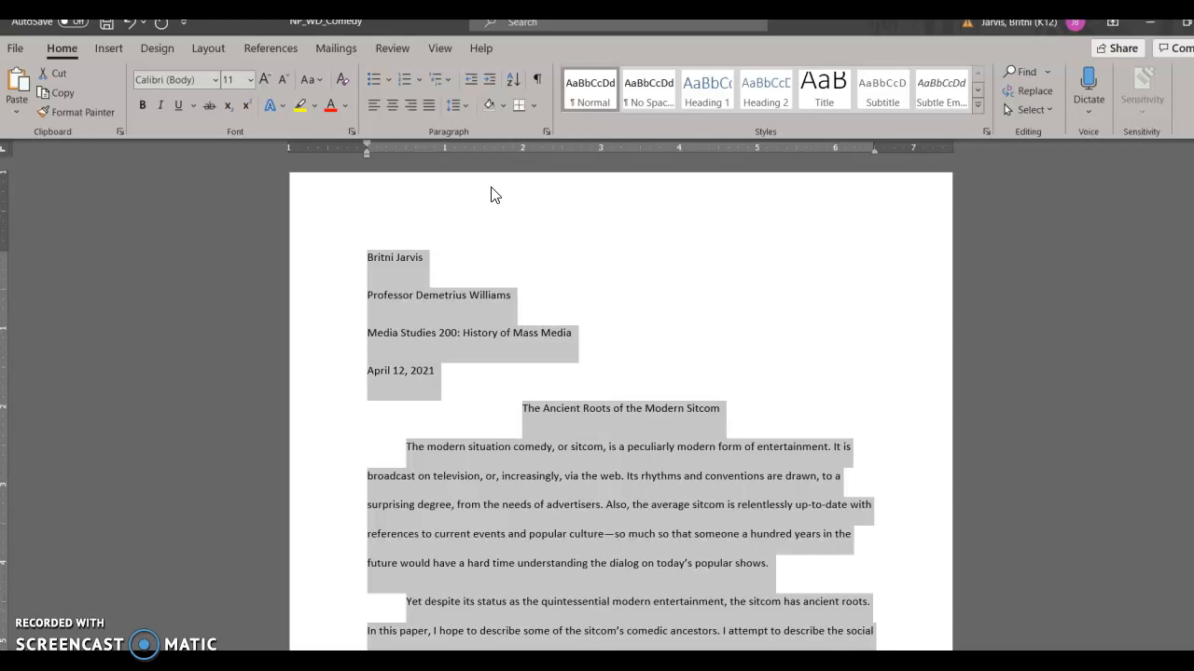
pyautogui.click(672, 457)
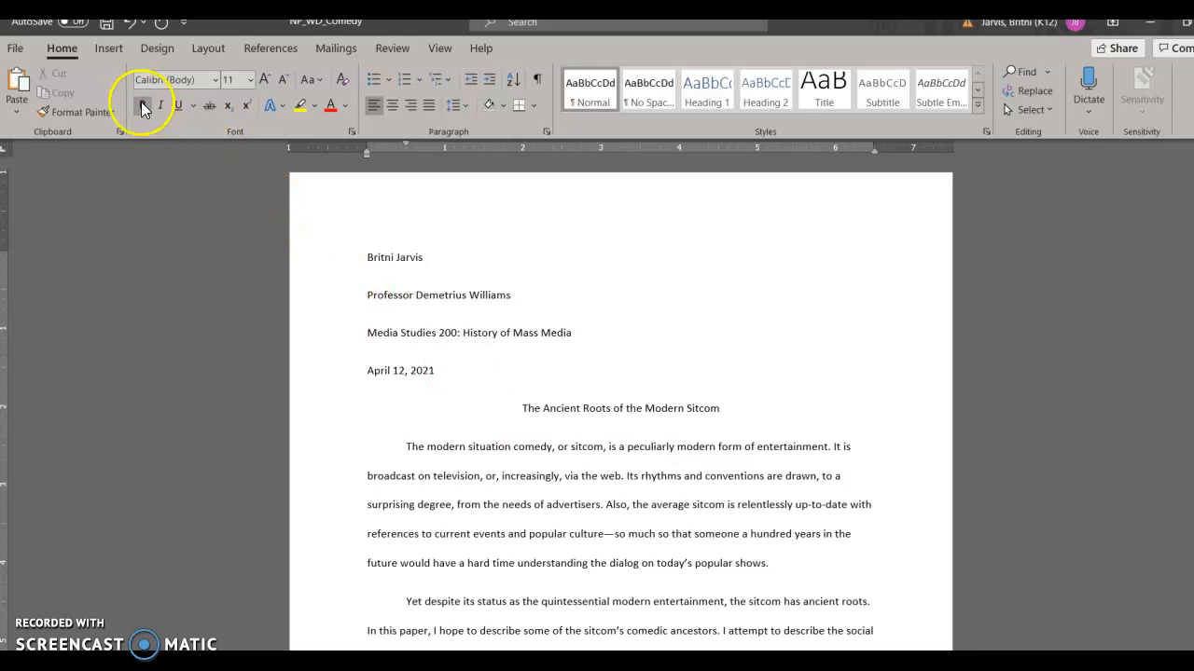
# Step: Insert a blank header, clear its placeholder text, and move the cursor to the header's right side
pyautogui.click(109, 52)
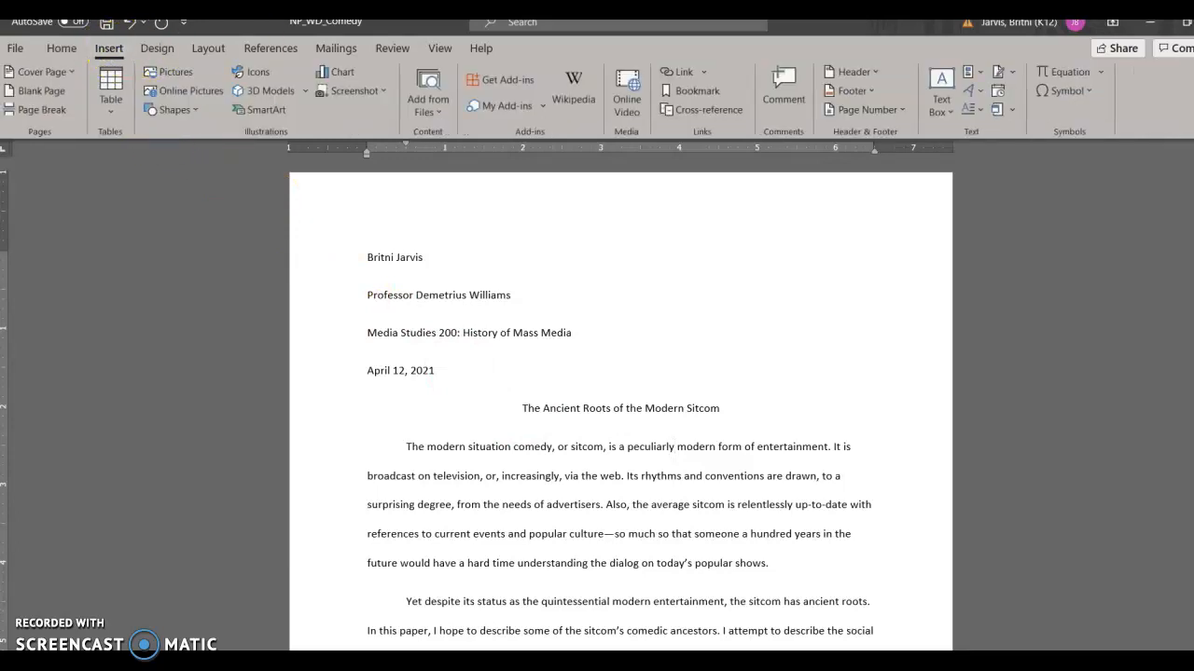
pyautogui.click(864, 70)
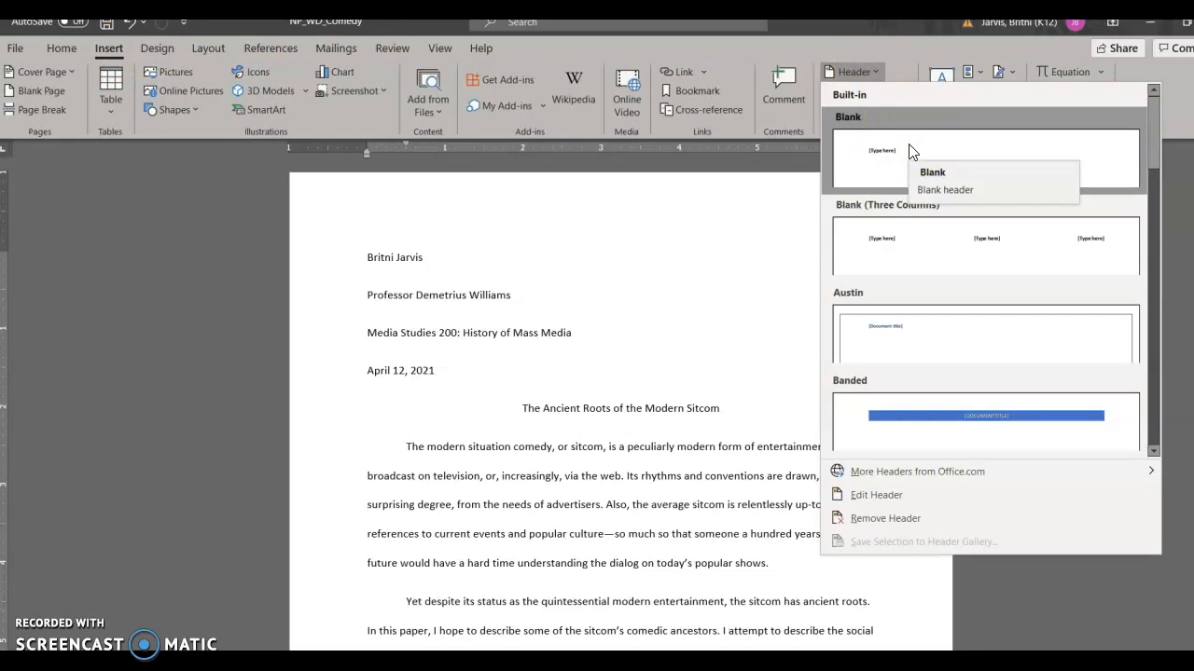
pyautogui.click(909, 151)
pyautogui.press('Delete')
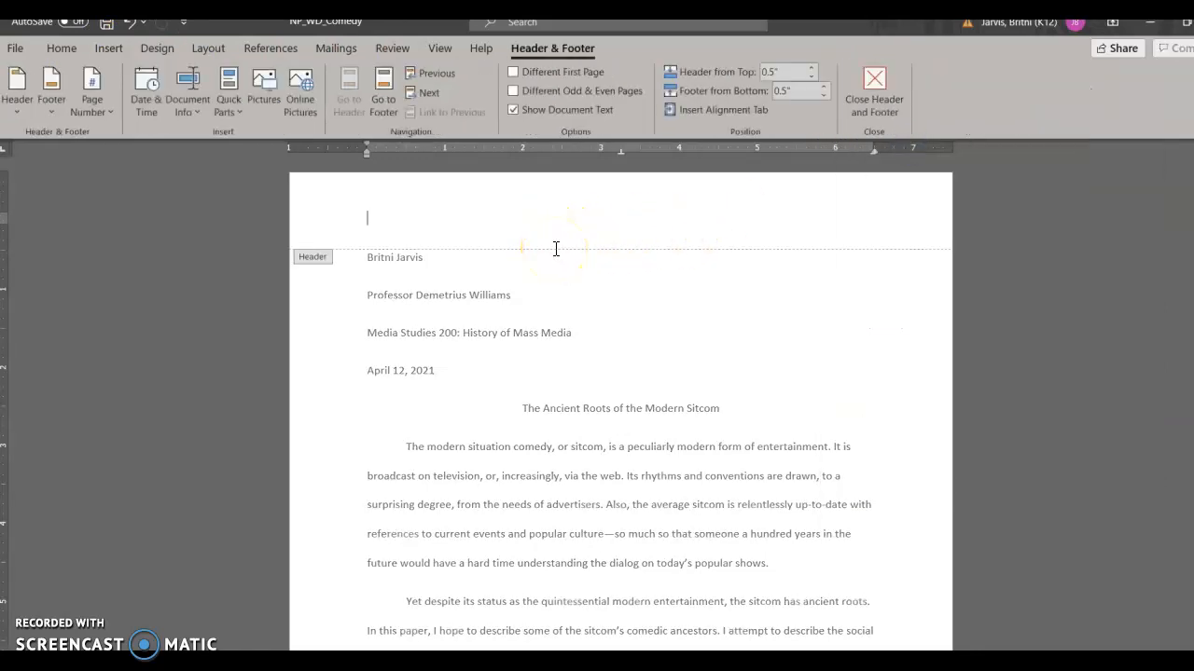
pyautogui.press('Tab')
# Step: Insert a Plain Number 3 page number at the top of the page
pyautogui.click(111, 111)
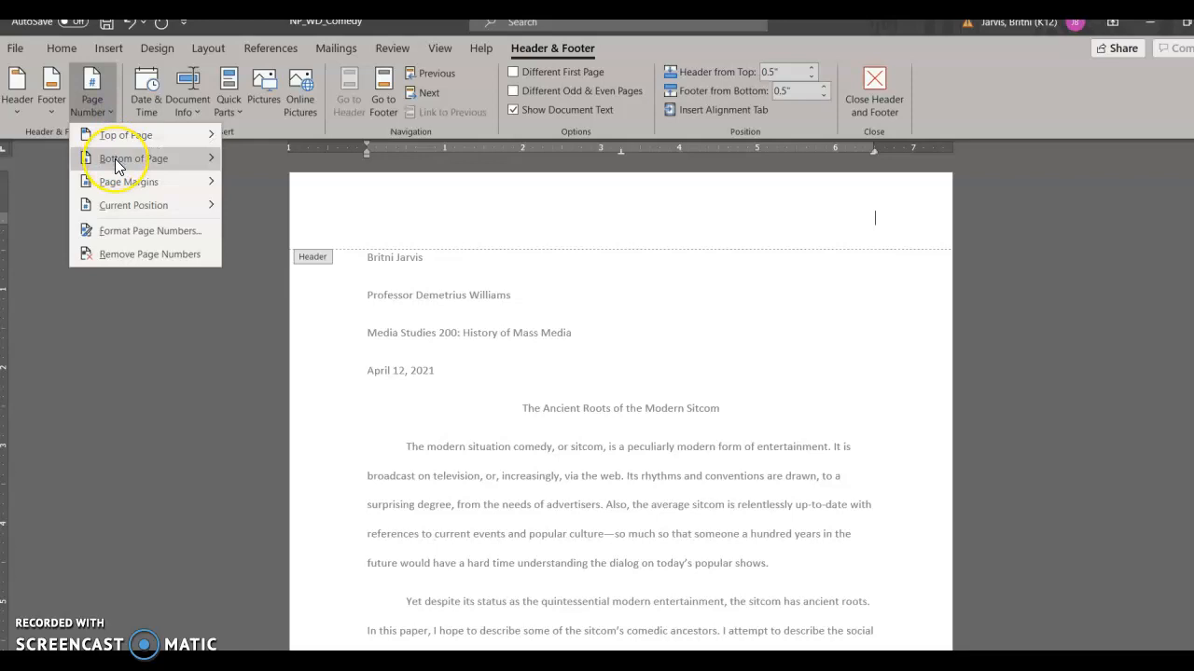
pyautogui.moveTo(115, 161)
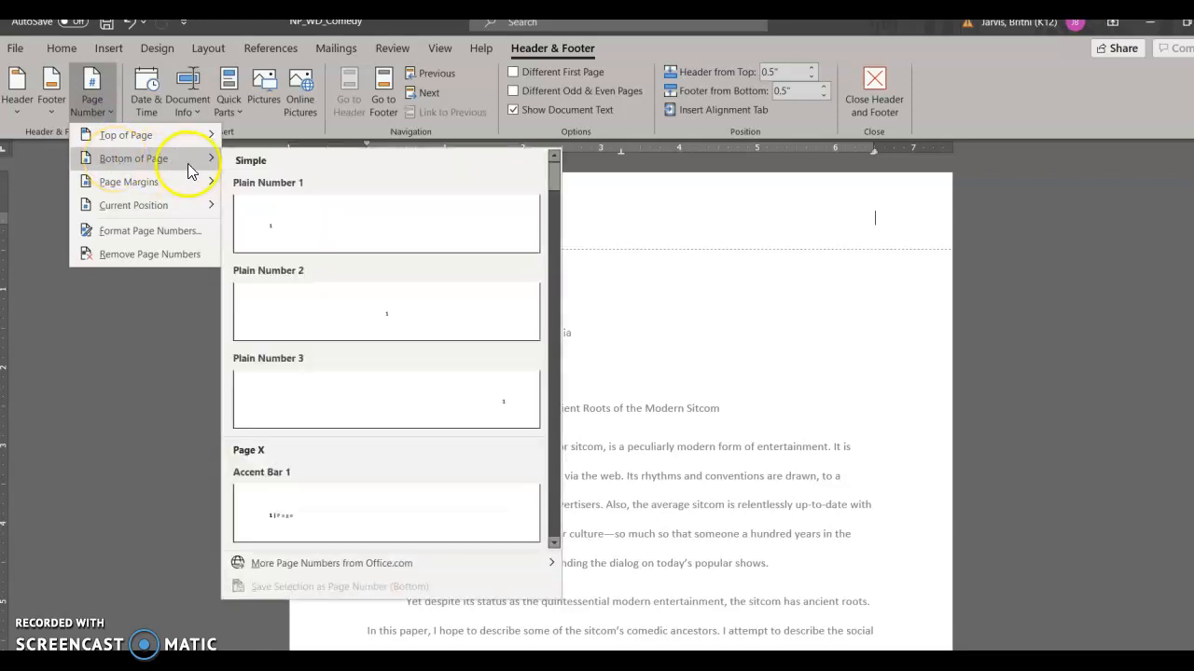
pyautogui.moveTo(178, 137)
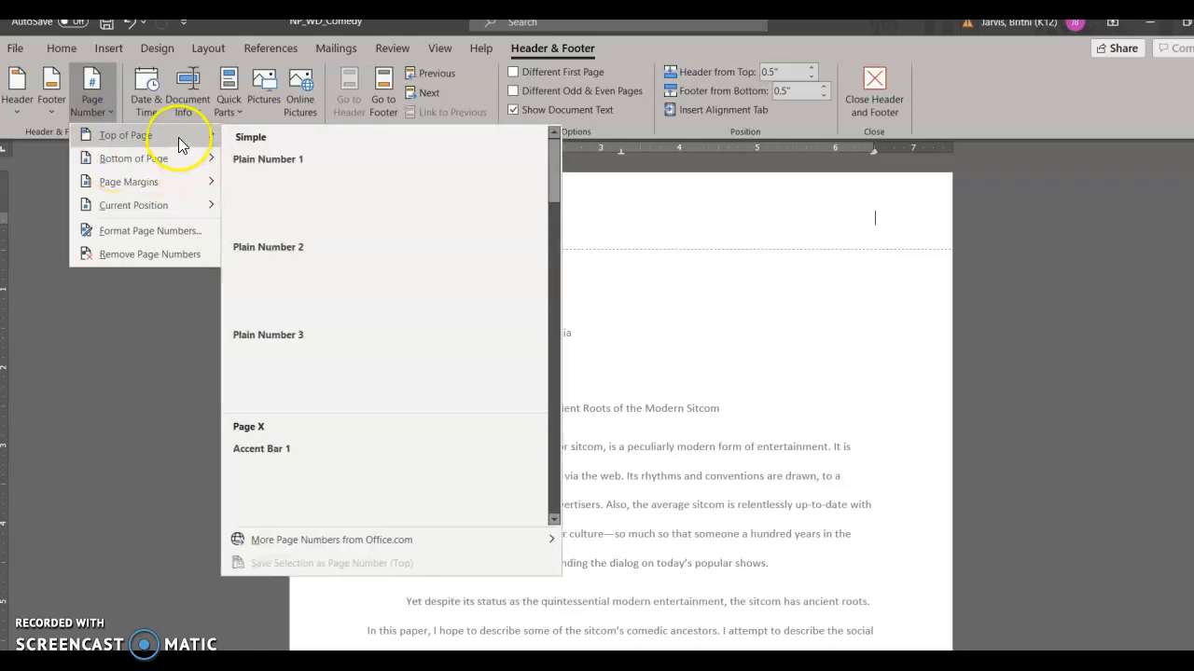
pyautogui.click(372, 382)
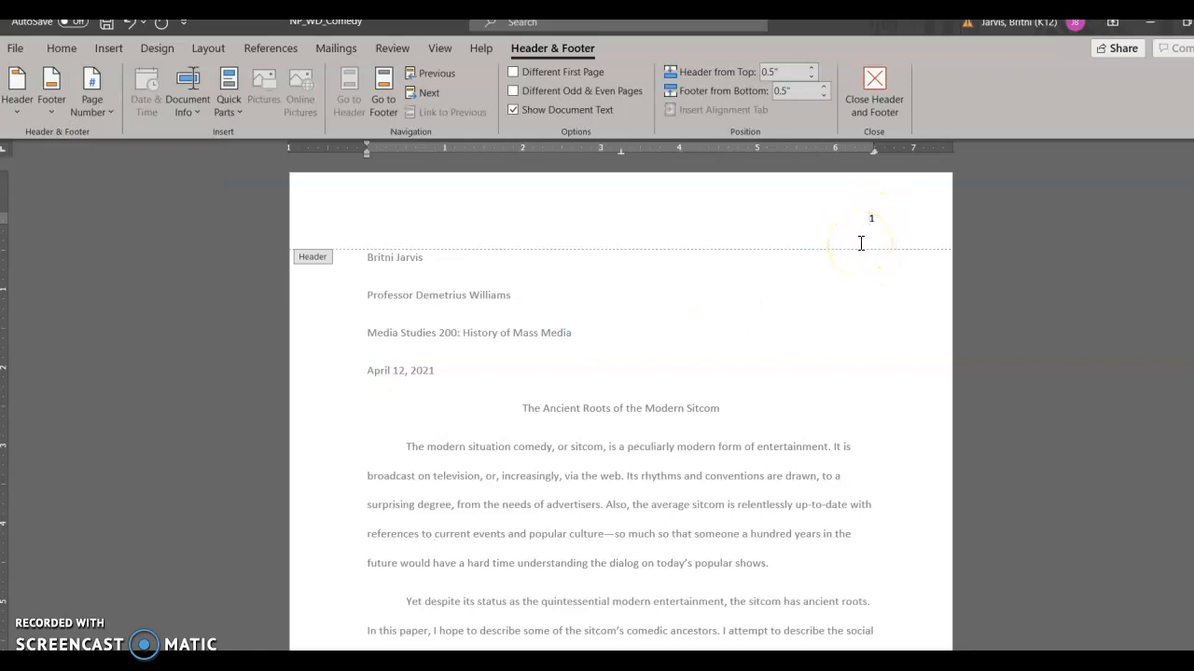
# Step: Type your last name followed by a space before the page number in the header
pyautogui.write('Jarvis')
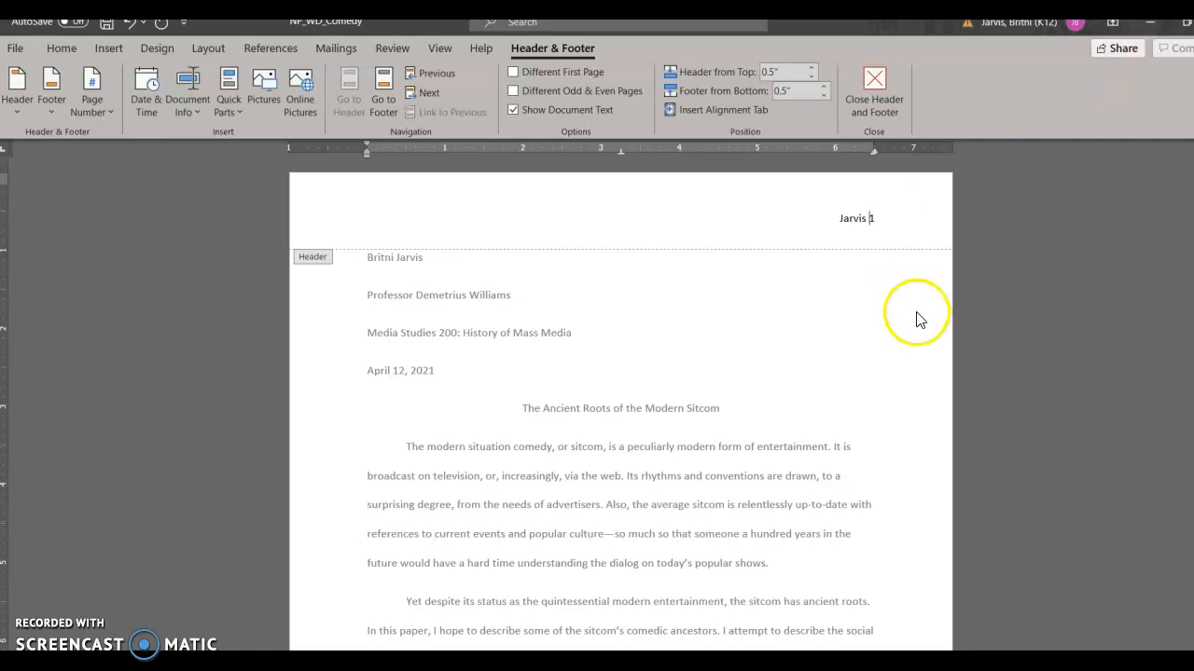
# Step: Turn on the Different First Page option for the header and footer
pyautogui.scroll(-6, 916, 317)
pyautogui.scroll(-8, 900, 327)
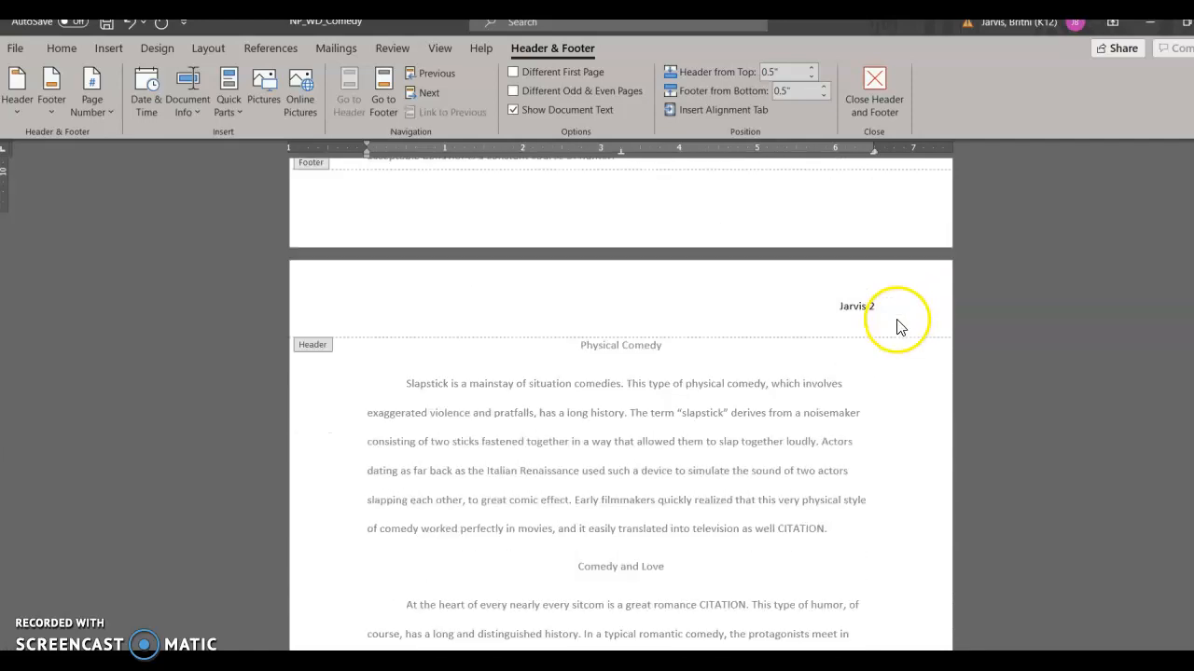
pyautogui.scroll(10, 900, 317)
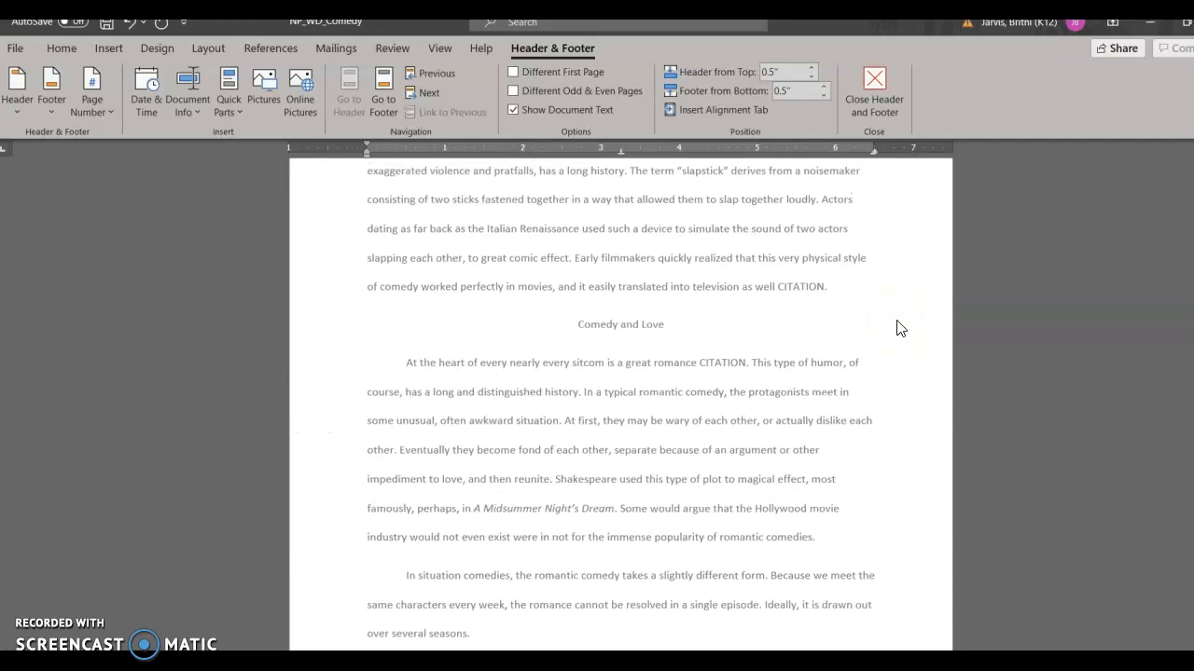
pyautogui.scroll(5, 900, 298)
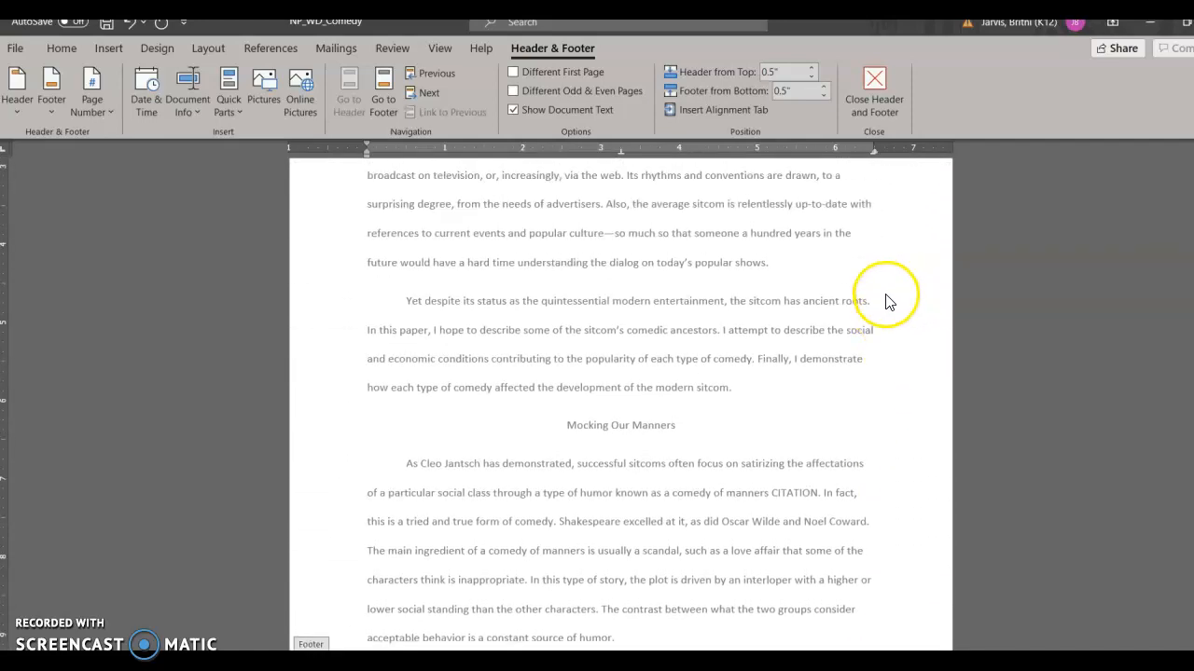
pyautogui.scroll(2, 761, 299)
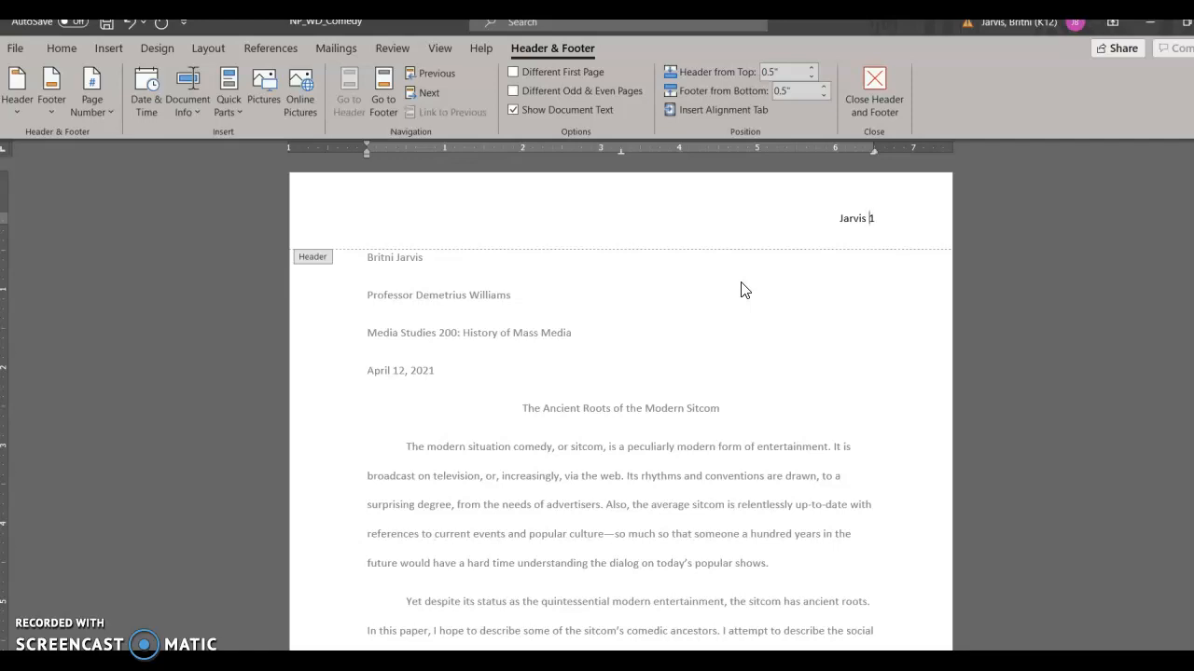
pyautogui.click(512, 72)
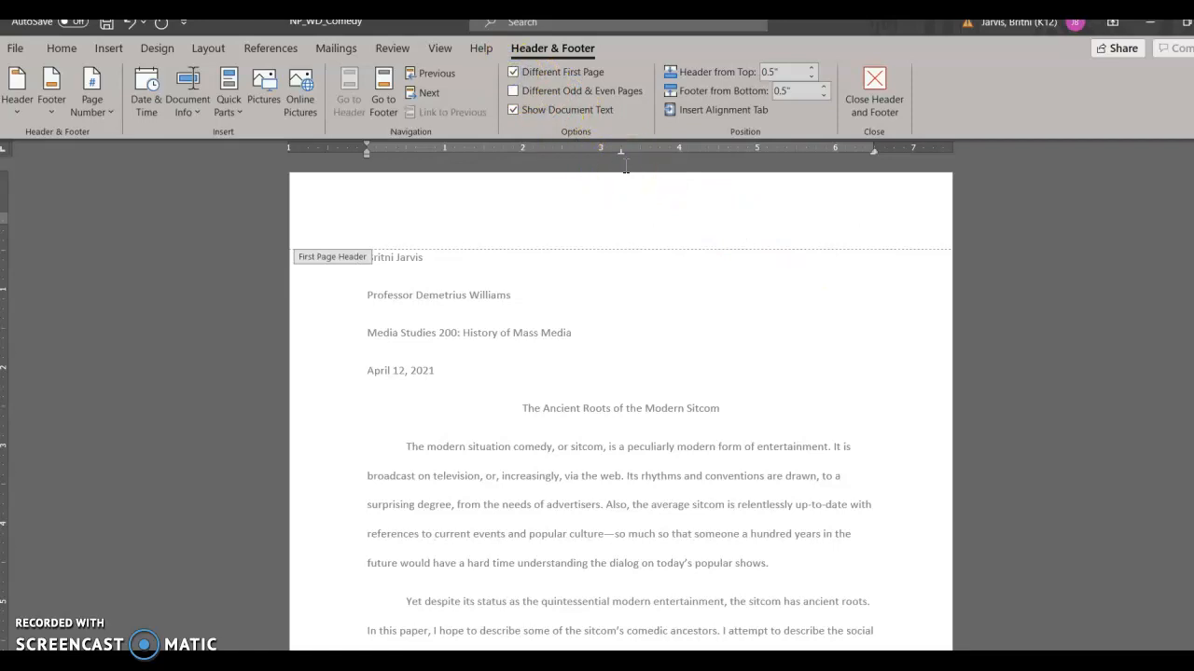
pyautogui.scroll(-10, 847, 293)
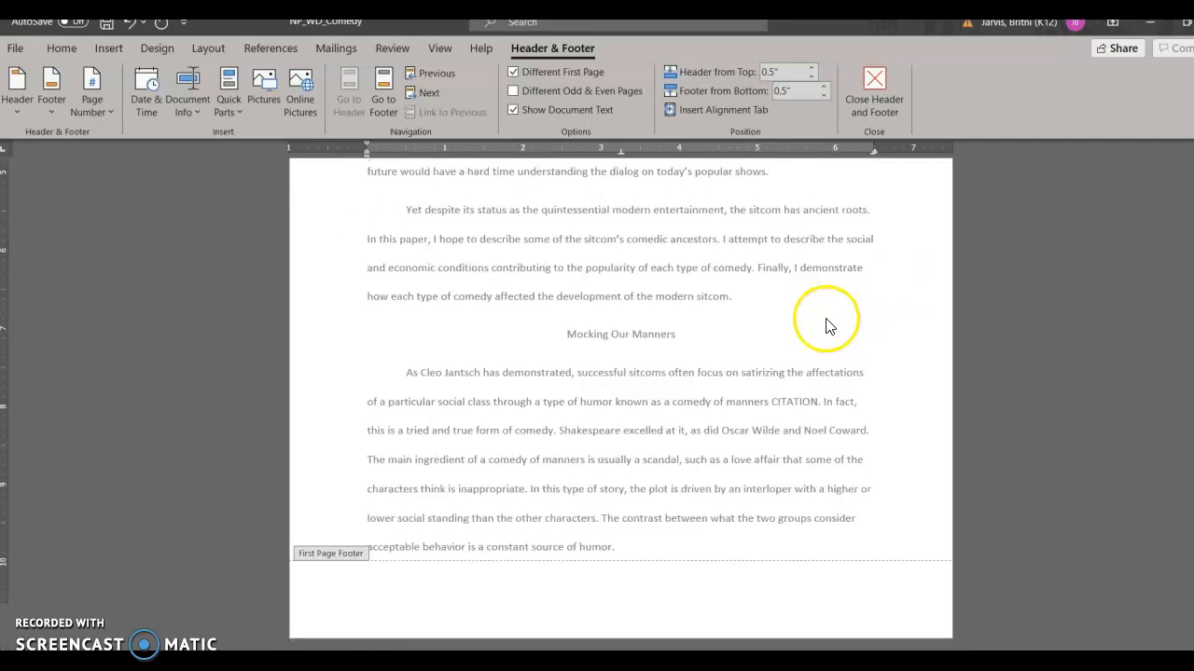
# Step: Return to the first page's header area and close header and footer editing
pyautogui.scroll(10, 819, 358)
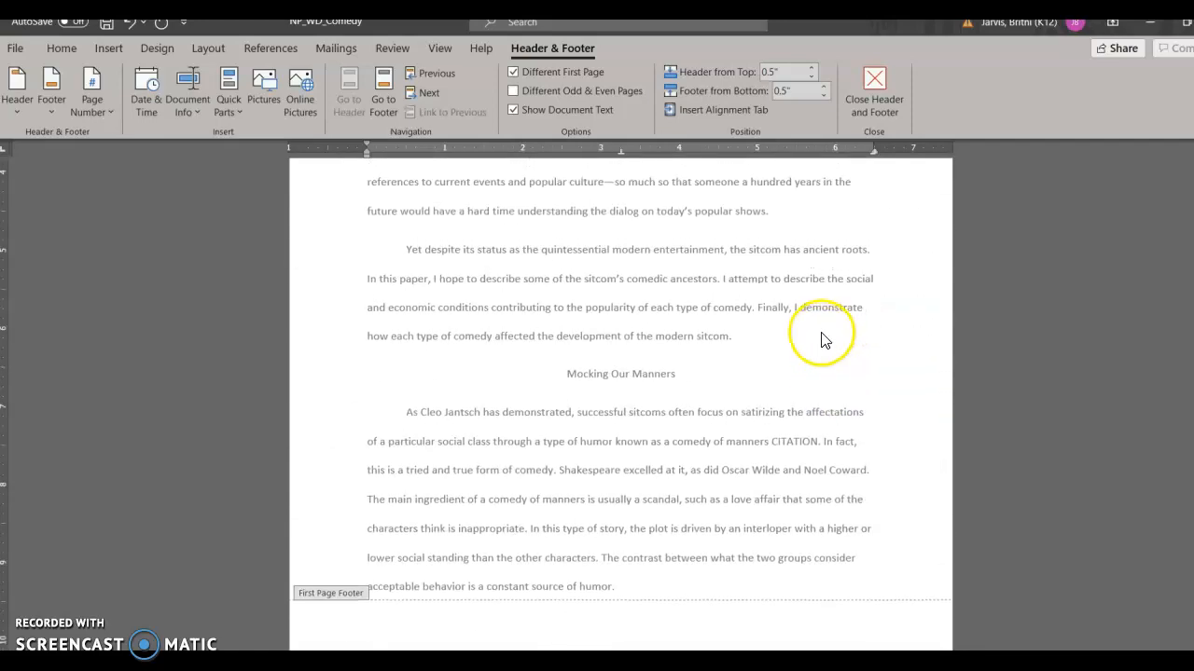
pyautogui.scroll(3, 814, 347)
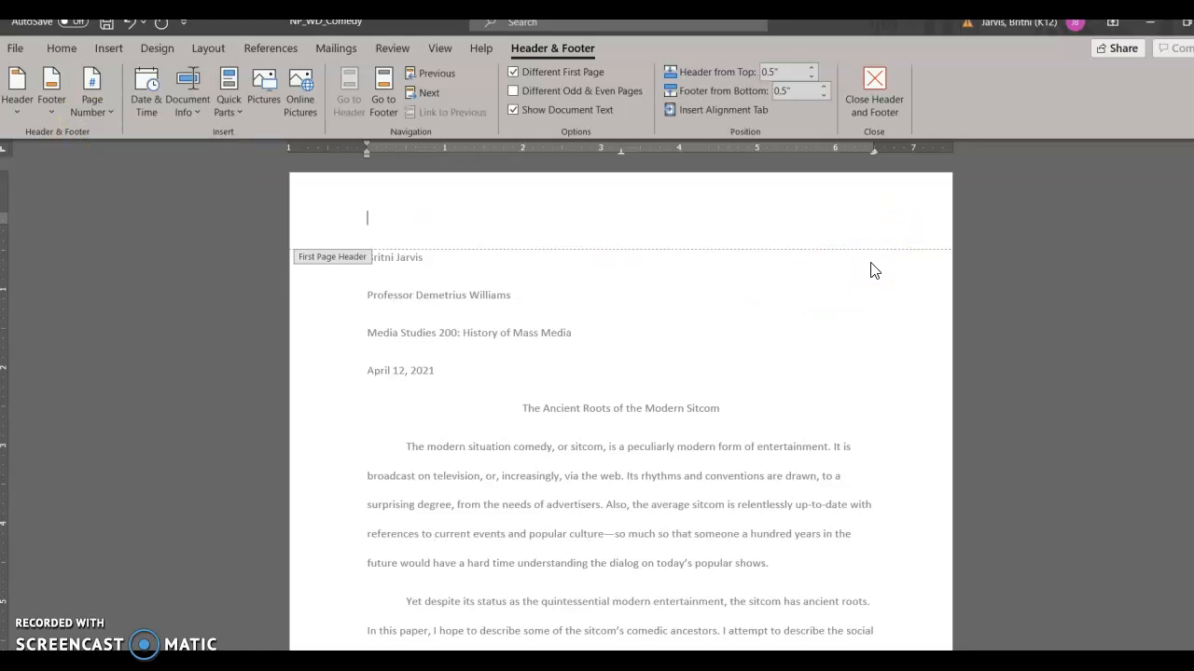
pyautogui.click(818, 270)
pyautogui.click(873, 84)
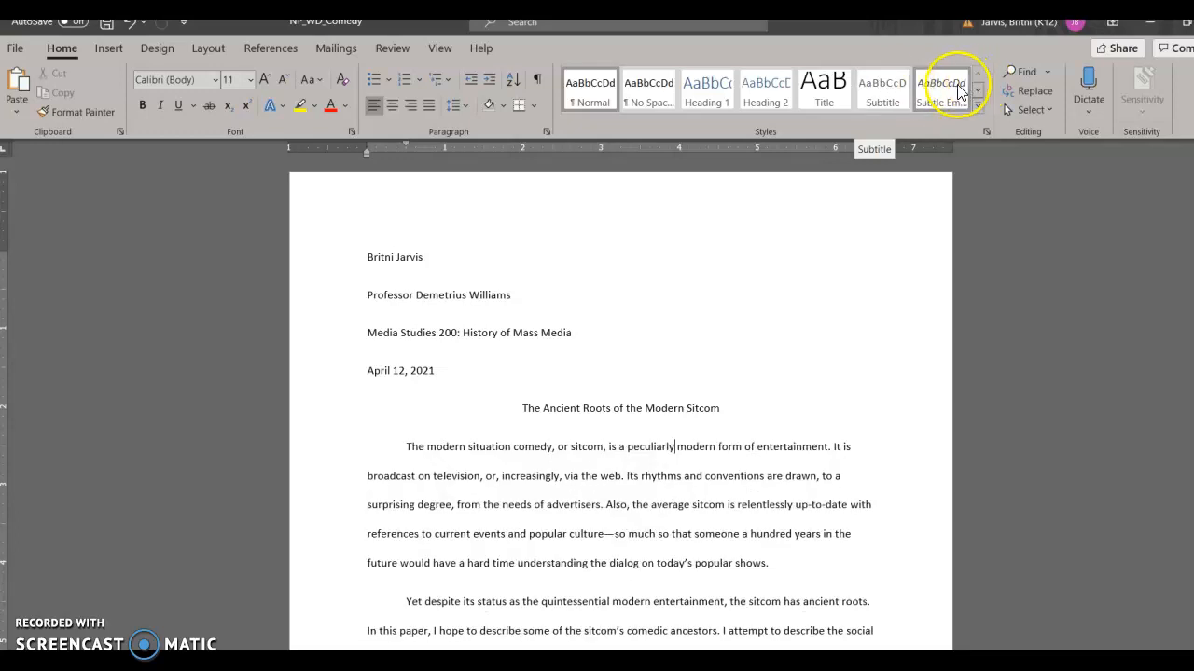
# Step: Insert a footnote after "loudly" in the Physical Comedy paragraph and jump to its footnote text
pyautogui.scroll(-1, 958, 85)
pyautogui.scroll(-4, 848, 271)
pyautogui.scroll(-10, 774, 327)
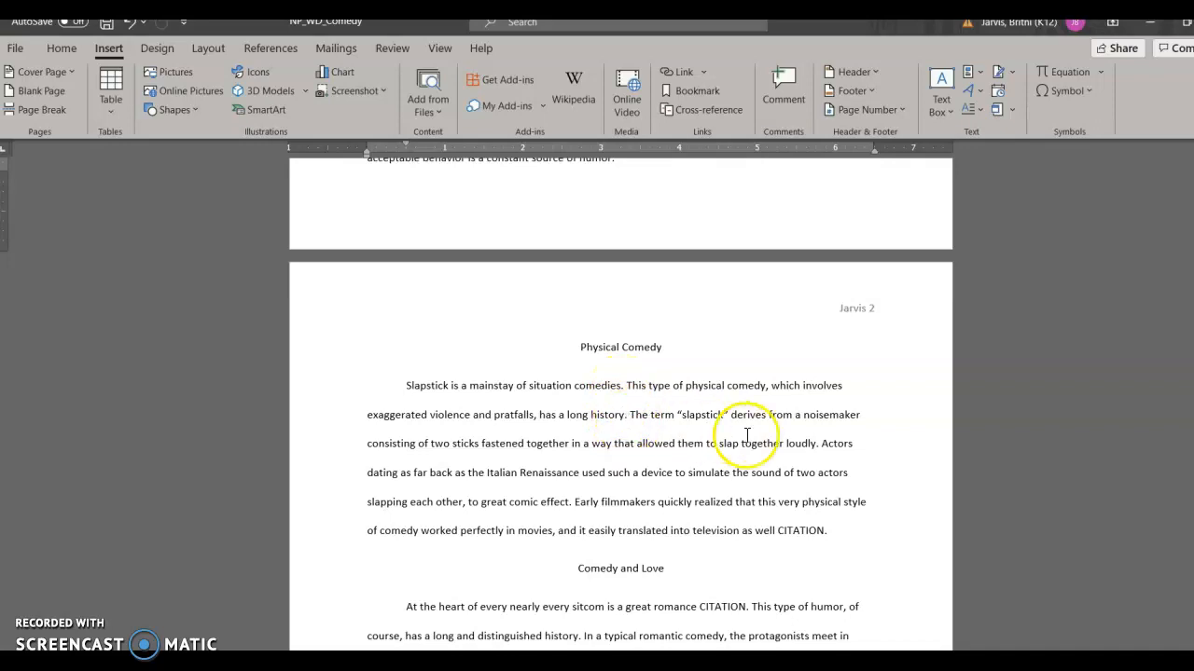
pyautogui.click(816, 444)
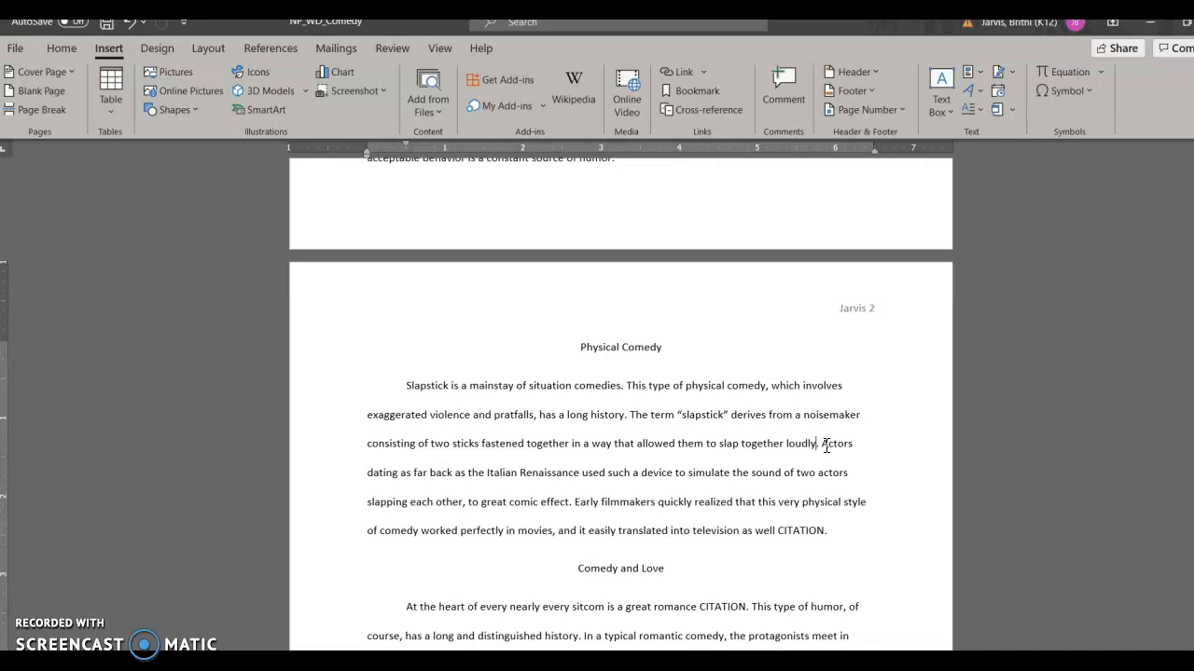
pyautogui.click(276, 48)
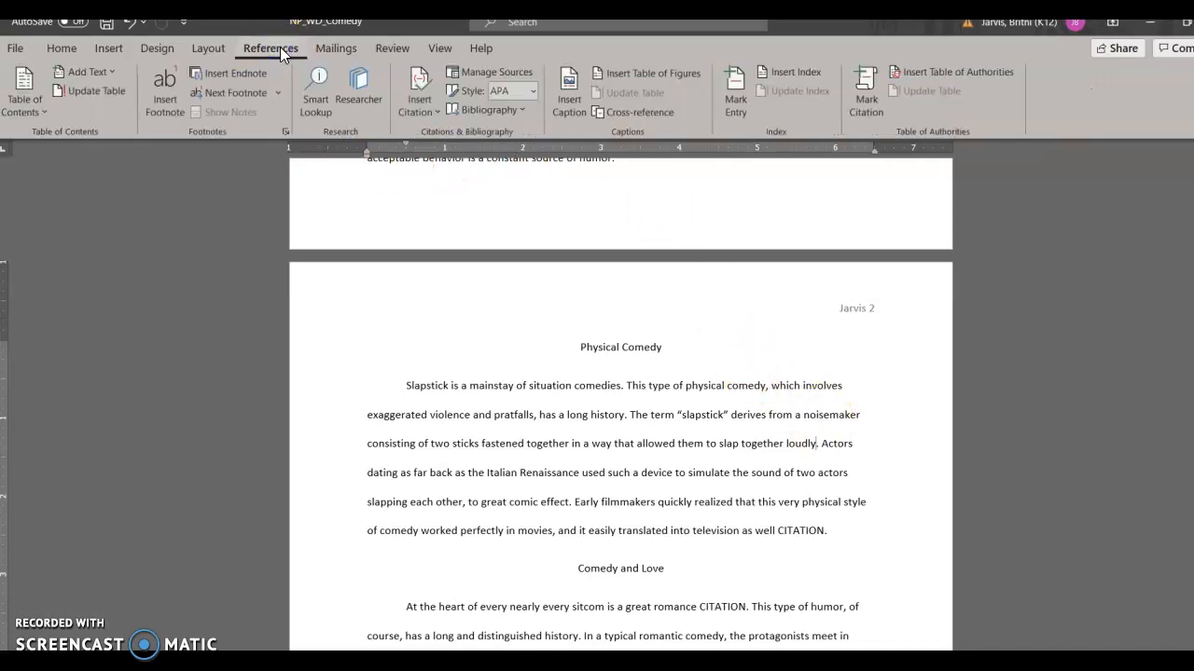
pyautogui.click(166, 109)
pyautogui.scroll(5, 800, 373)
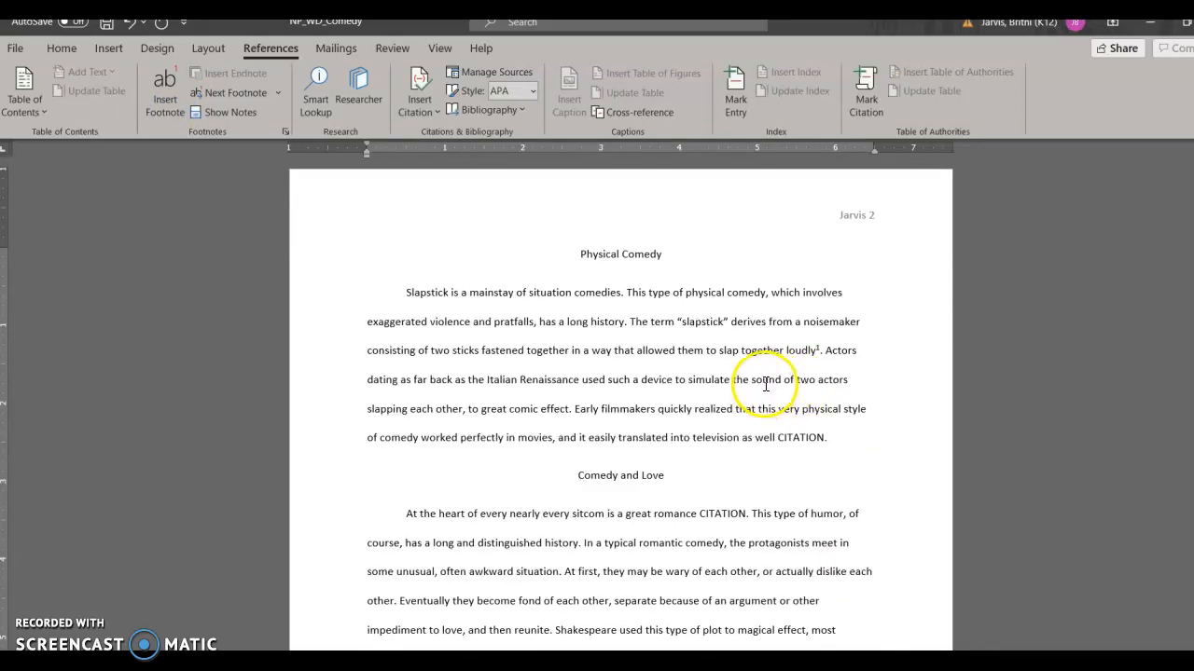
pyautogui.doubleClick(818, 351)
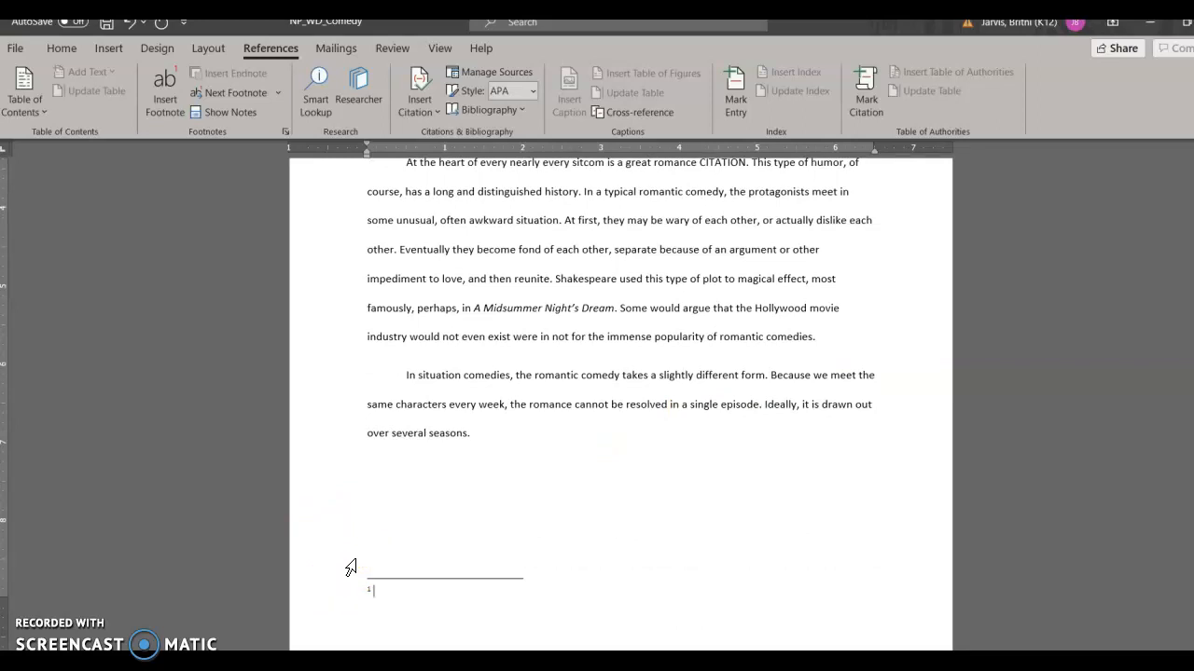
# Step: Write the footnote: Many images of slapsticks are available on the web. Search for the term "wooden slapstick noisemaker."
pyautogui.write('Many images of slapsticks are available')
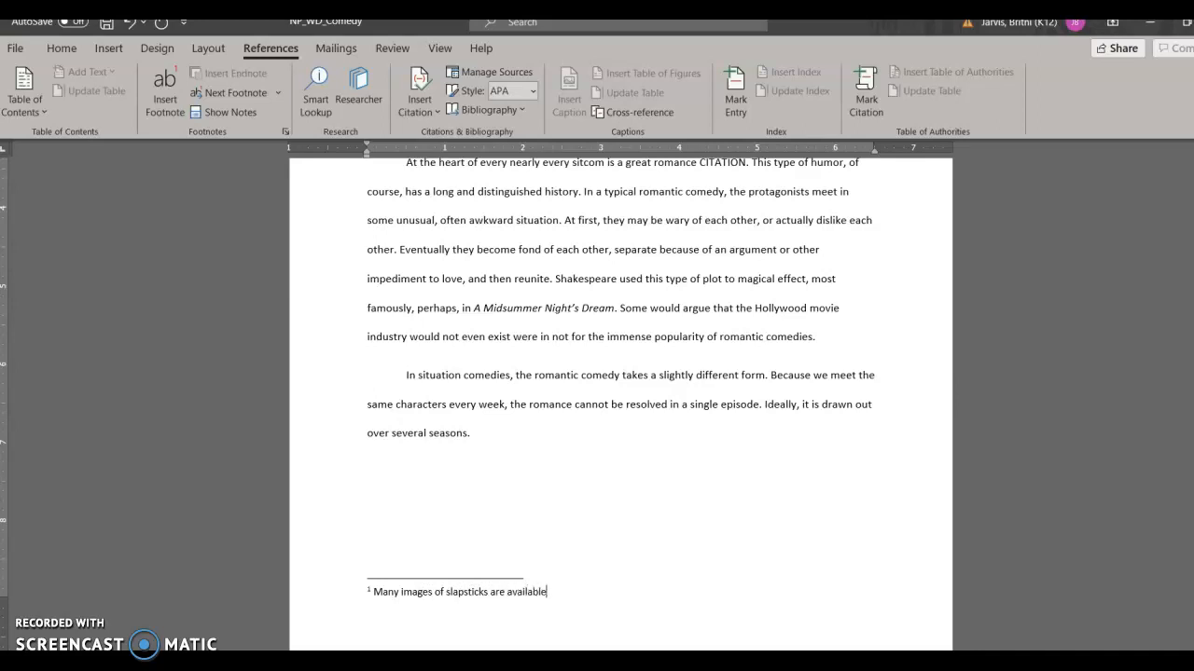
pyautogui.write(' on theweb')
pyautogui.press('BackSpace')
pyautogui.press('BackSpace')
pyautogui.press('BackSpace')
pyautogui.write('web. Search fro the')
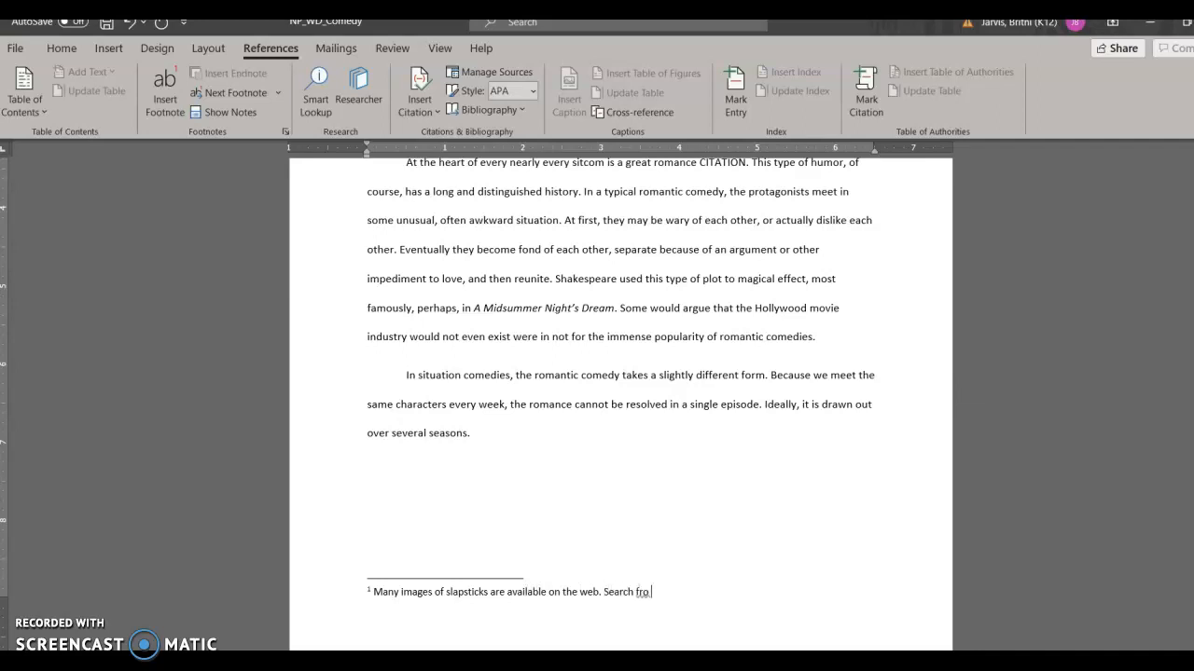
pyautogui.press('BackSpace')
pyautogui.press('BackSpace')
pyautogui.press('BackSpace')
pyautogui.press('BackSpace')
pyautogui.press('BackSpace')
pyautogui.press('BackSpace')
pyautogui.press('BackSpace')
pyautogui.write('or the ter')
pyautogui.write('m')
pyautogui.write(' "wooden')
pyautogui.write(' slapstic')
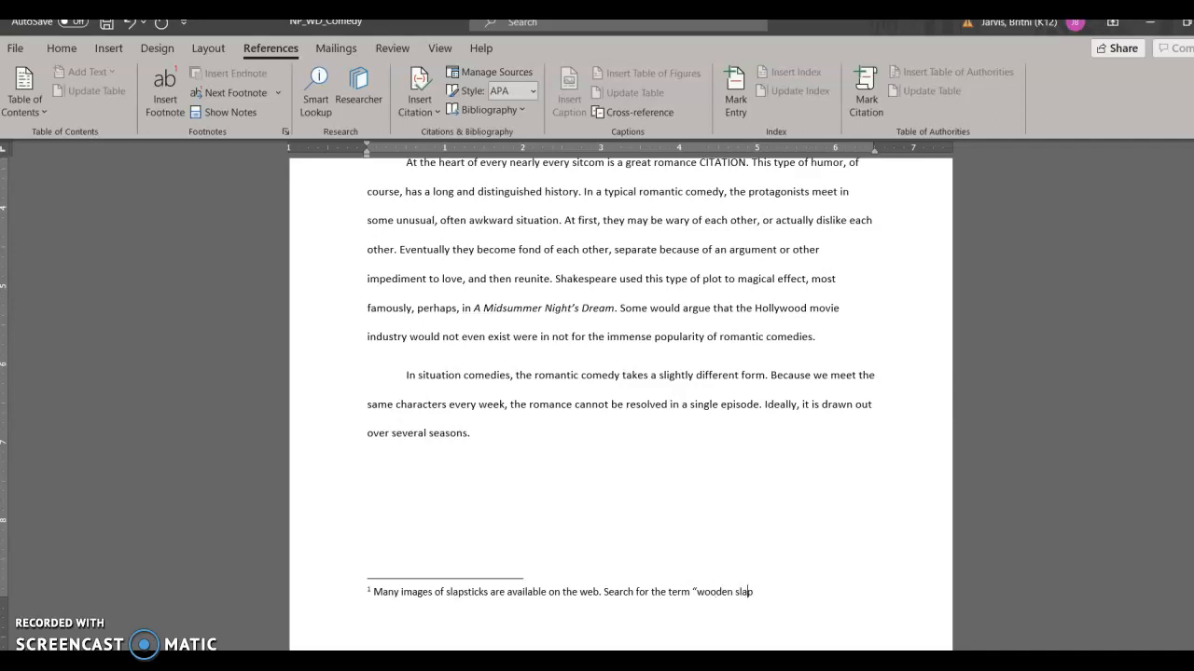
pyautogui.write('k')
pyautogui.write(' noisemaker')
pyautogui.write('"')
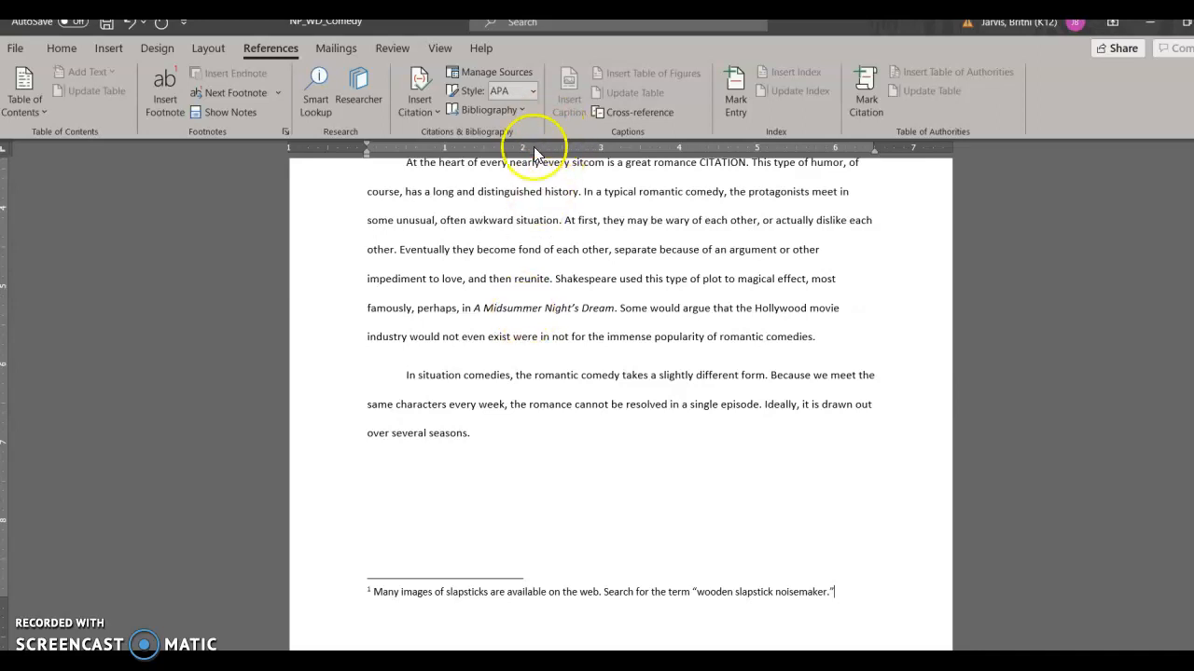
# Step: Set the citation style to MLA
pyautogui.click(531, 90)
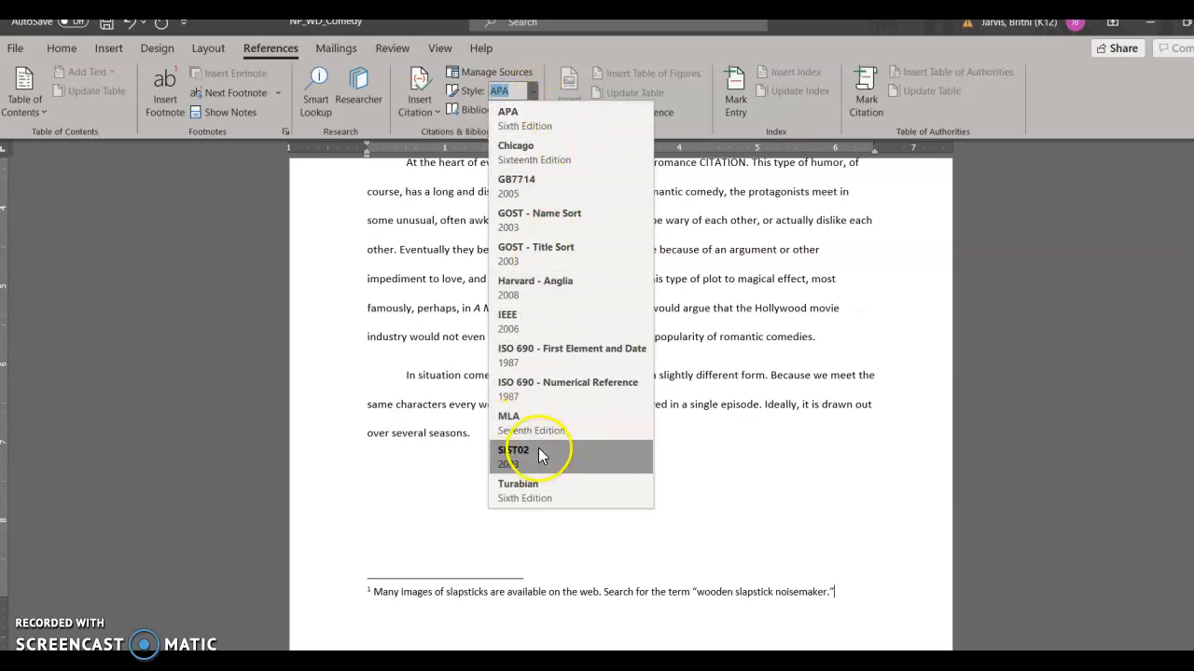
pyautogui.click(551, 424)
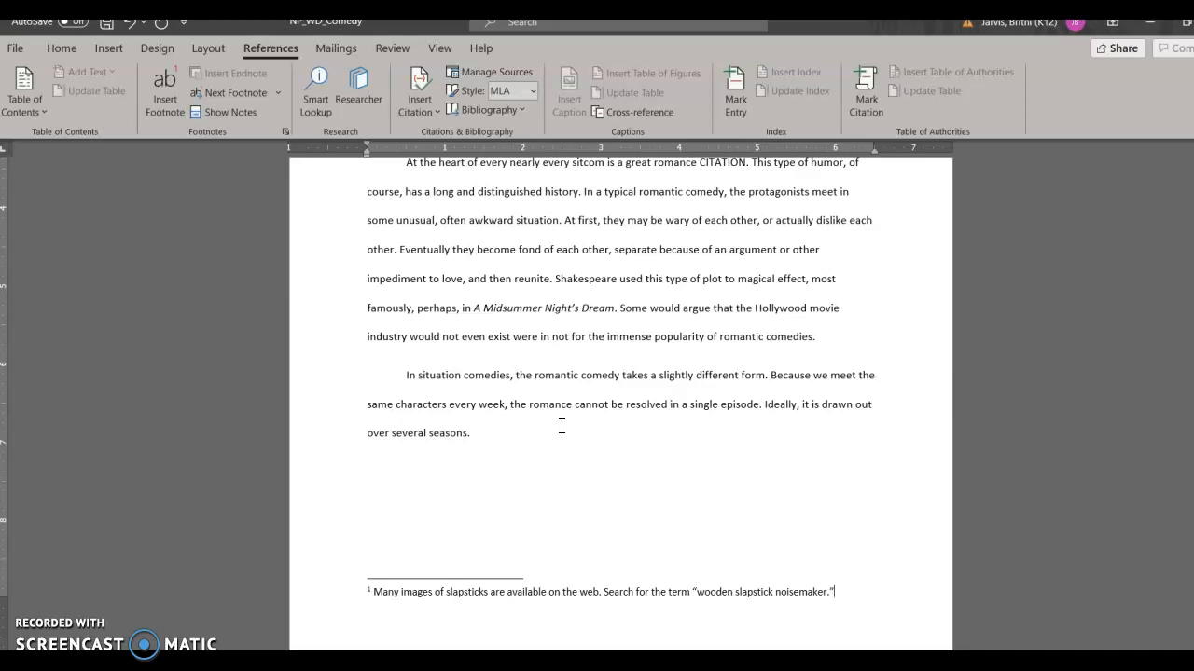
pyautogui.click(623, 413)
# Step: Delete the CITATION placeholder after "comedy of manners" in the Mocking Our Manners paragraph
pyautogui.scroll(9, 653, 419)
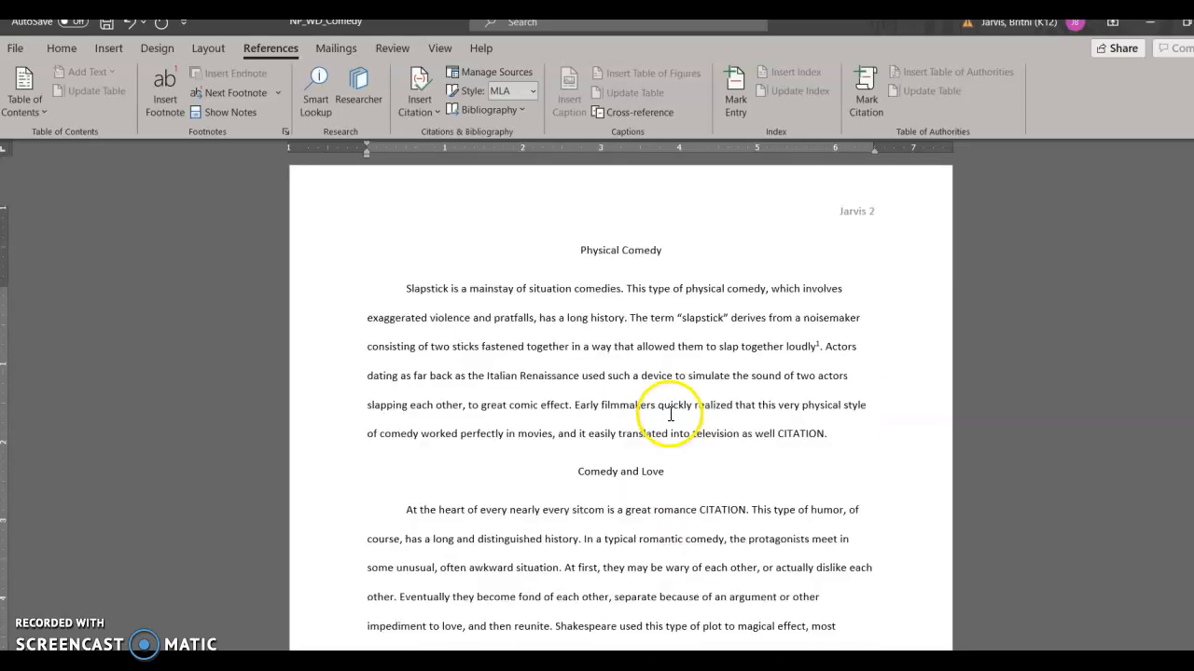
pyautogui.scroll(10, 669, 415)
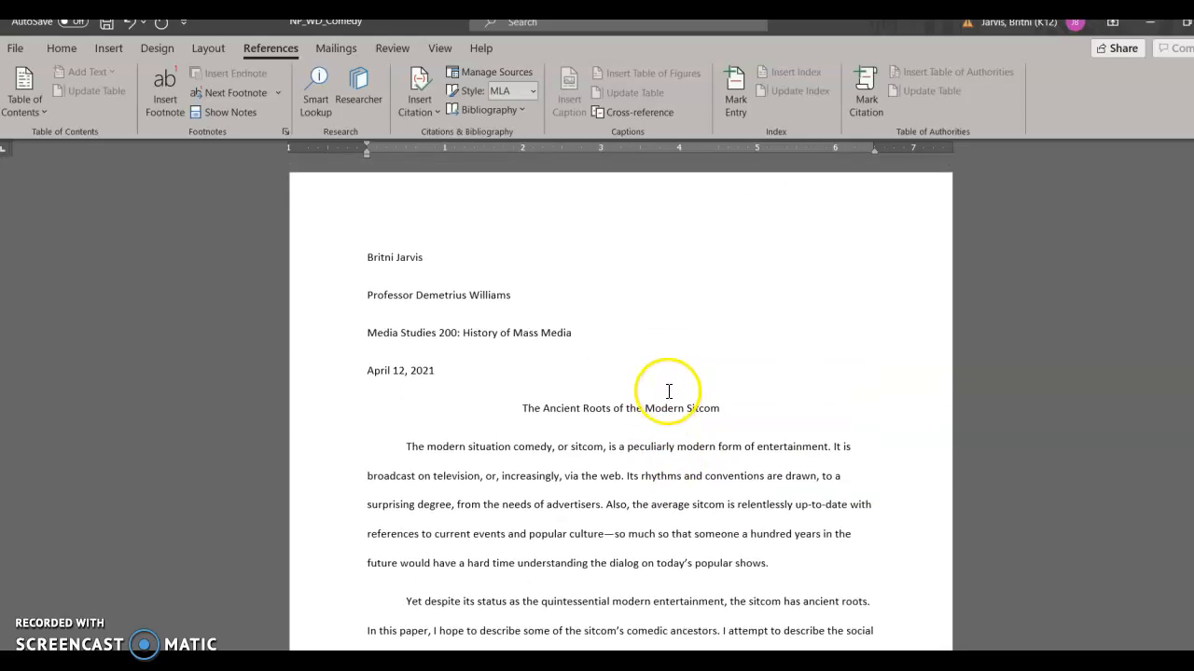
pyautogui.scroll(-4, 597, 531)
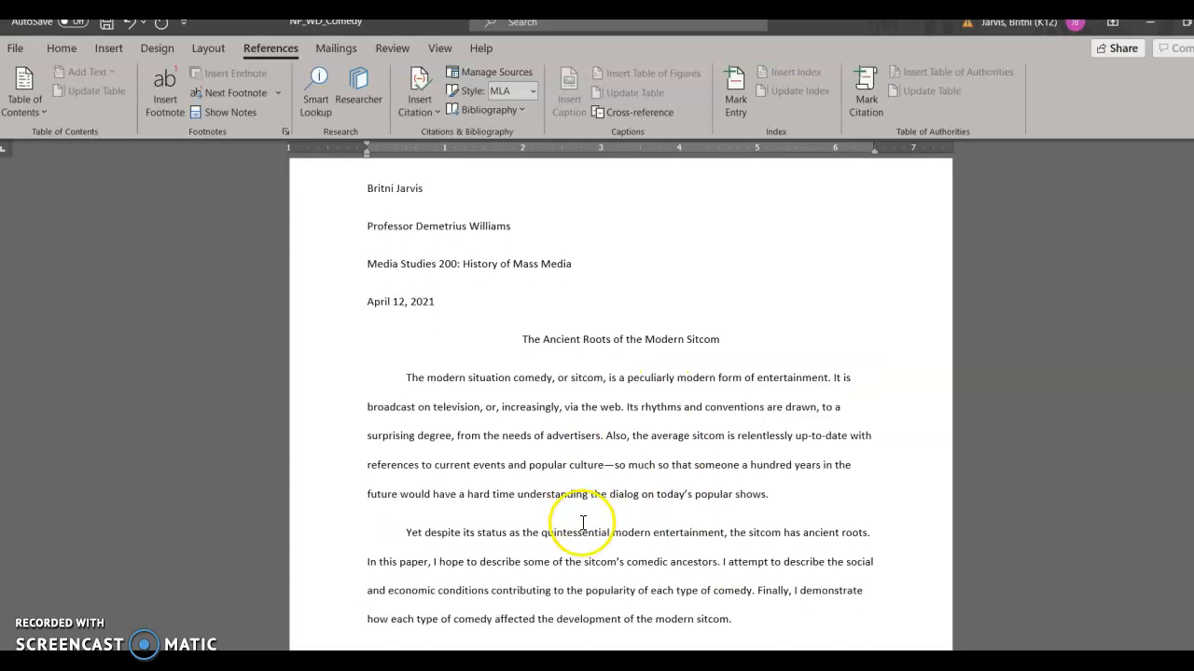
pyautogui.scroll(-2, 593, 522)
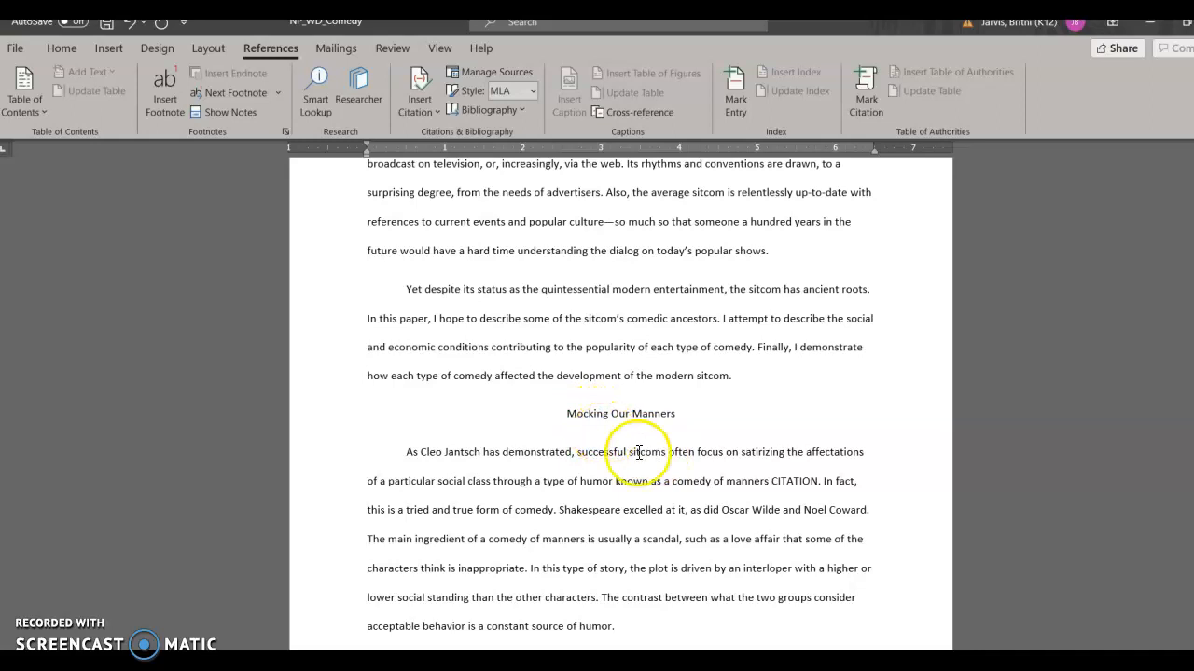
pyautogui.click(799, 482)
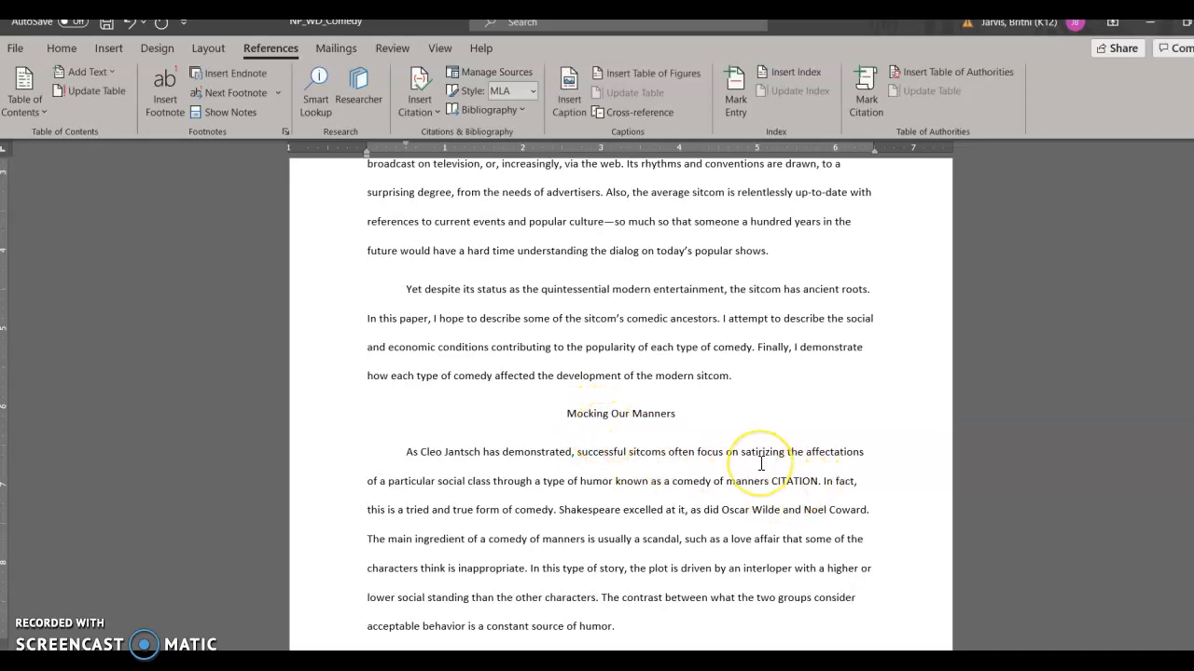
pyautogui.moveTo(772, 481); pyautogui.dragTo(817, 478)
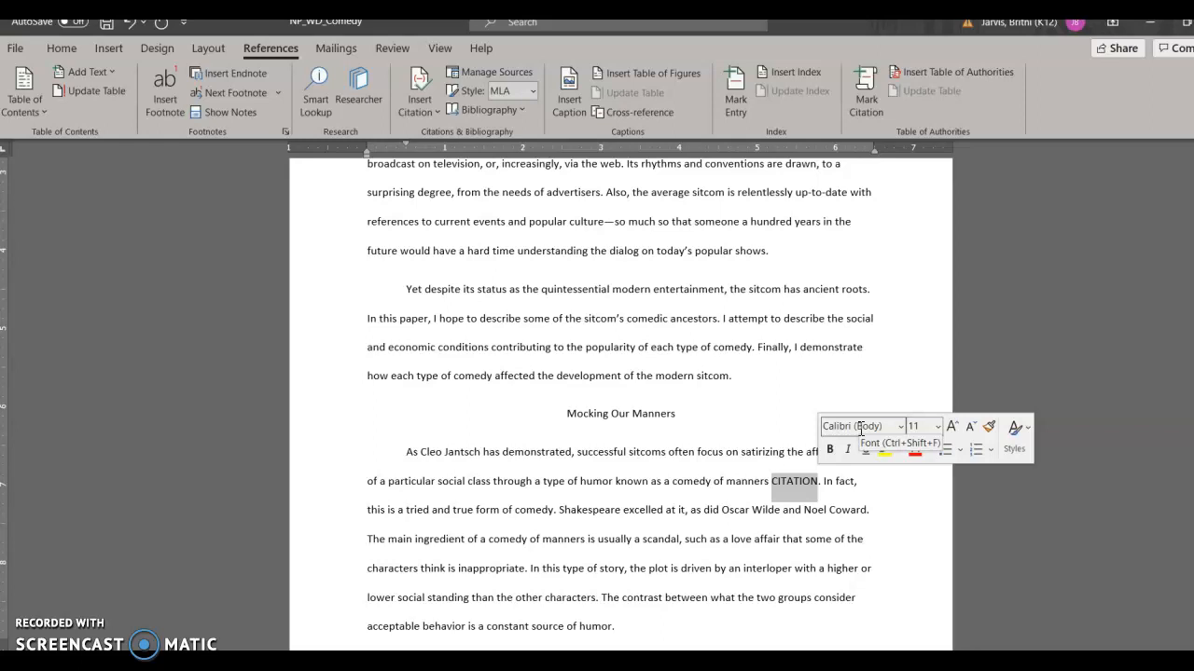
pyautogui.click(437, 110)
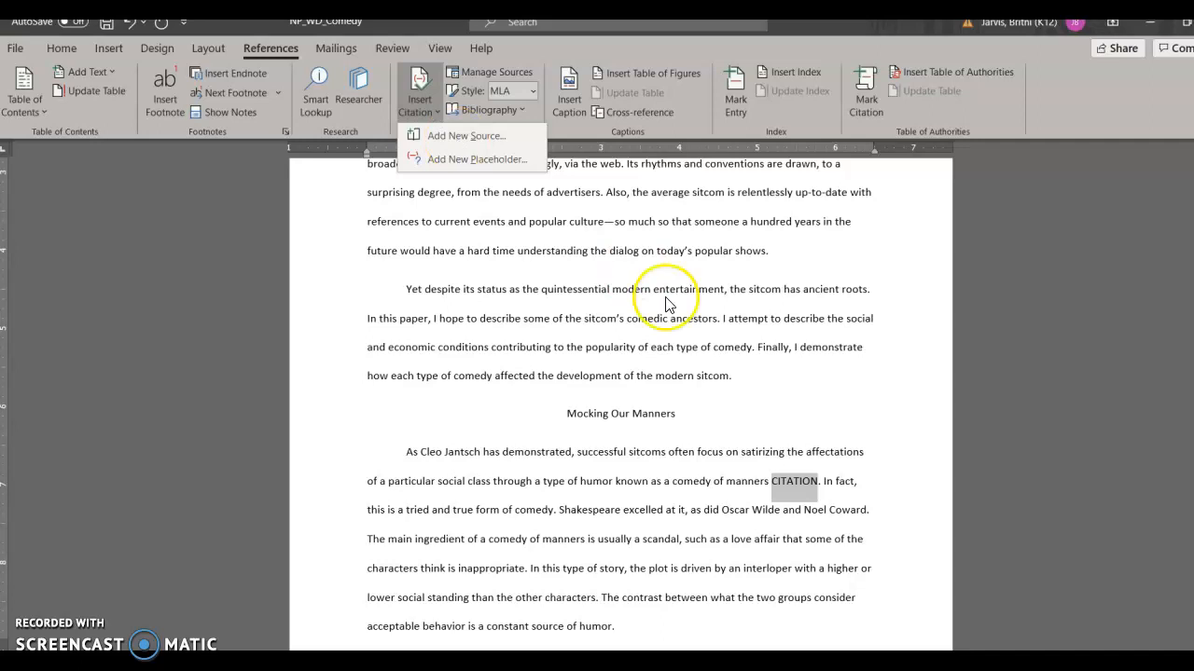
pyautogui.click(796, 485)
pyautogui.press('Delete')
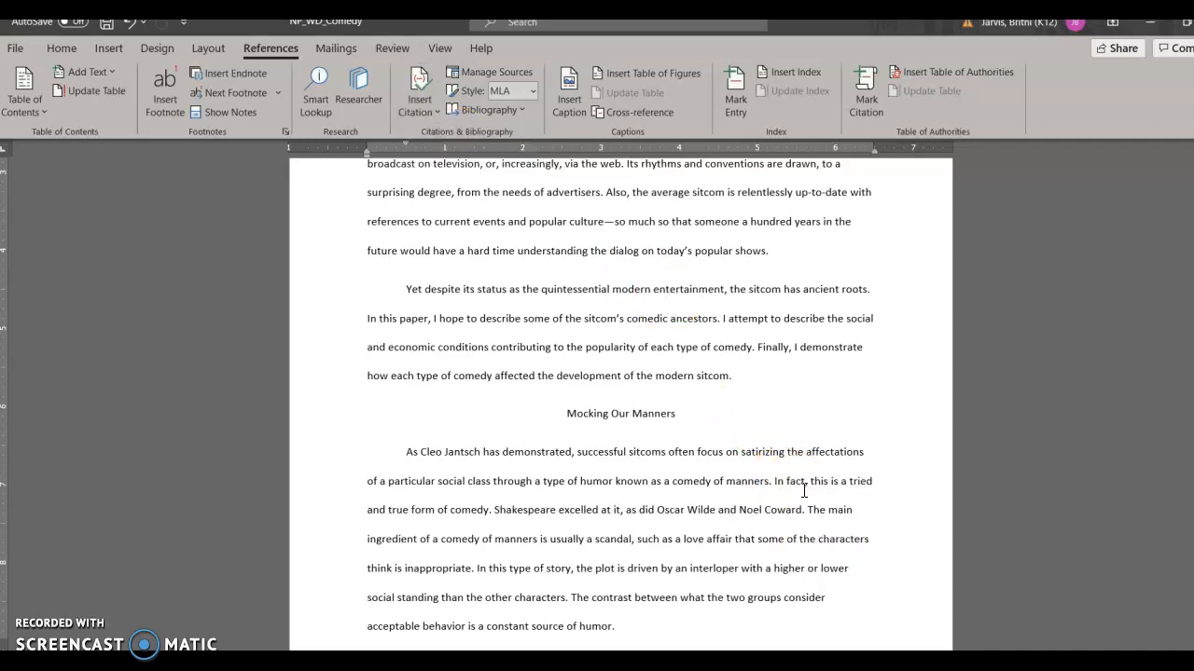
# Step: Add a new book source for a citation there, with Cleo Jantsch as the author
pyautogui.click(439, 108)
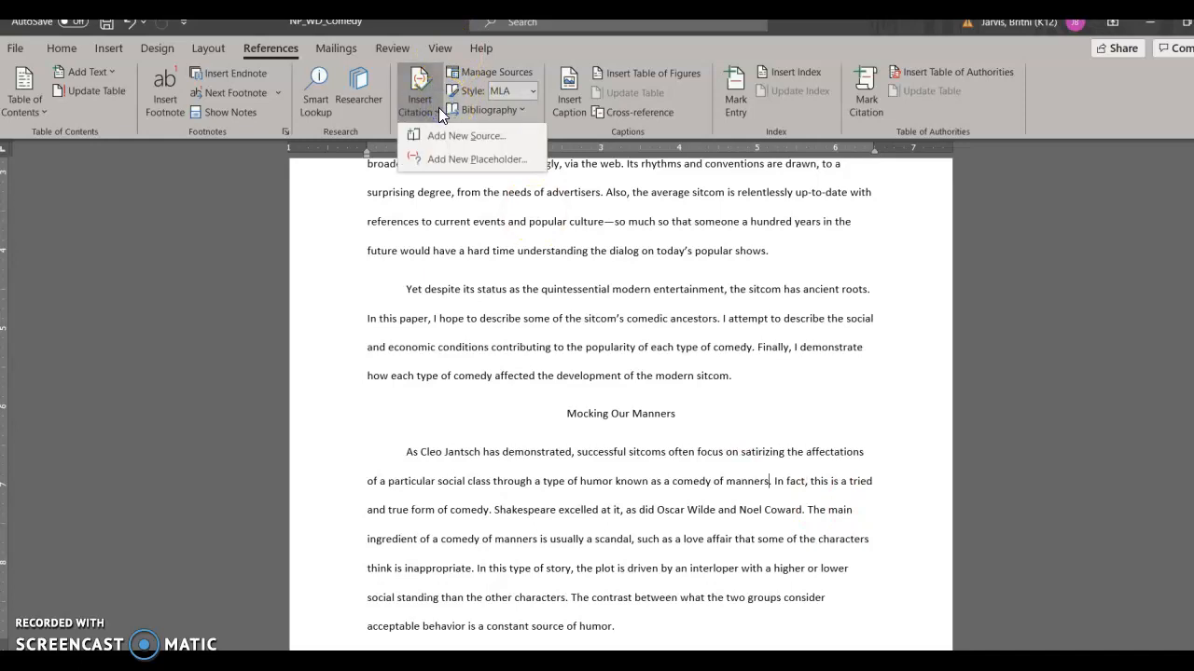
pyautogui.click(448, 136)
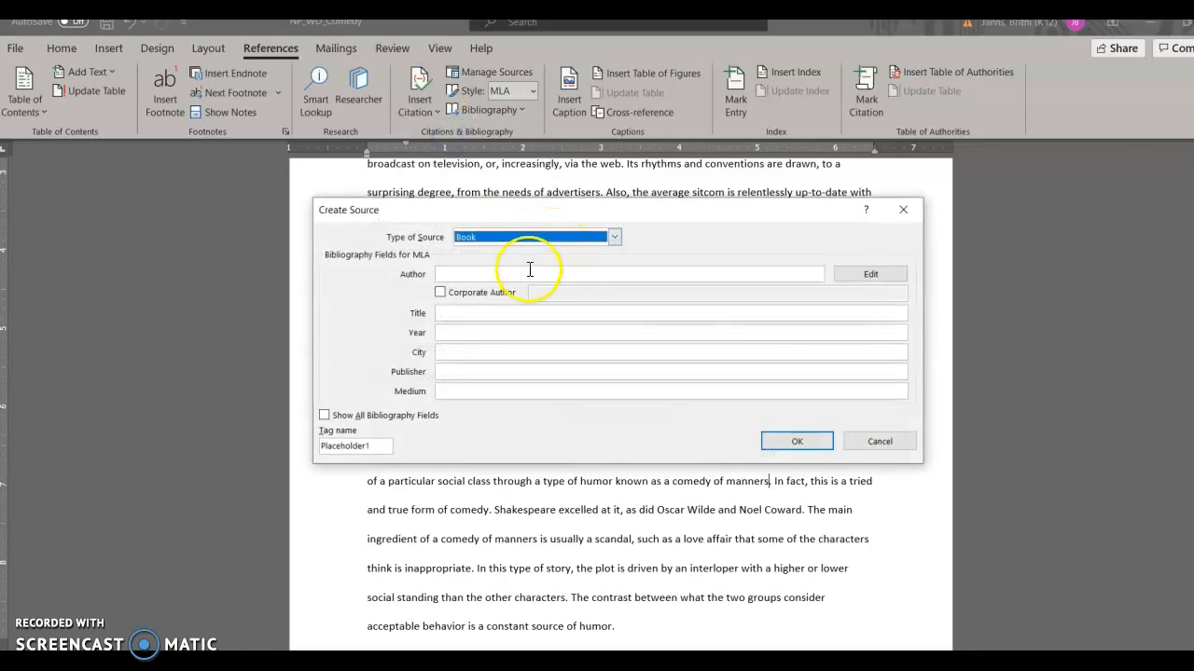
pyautogui.click(529, 273)
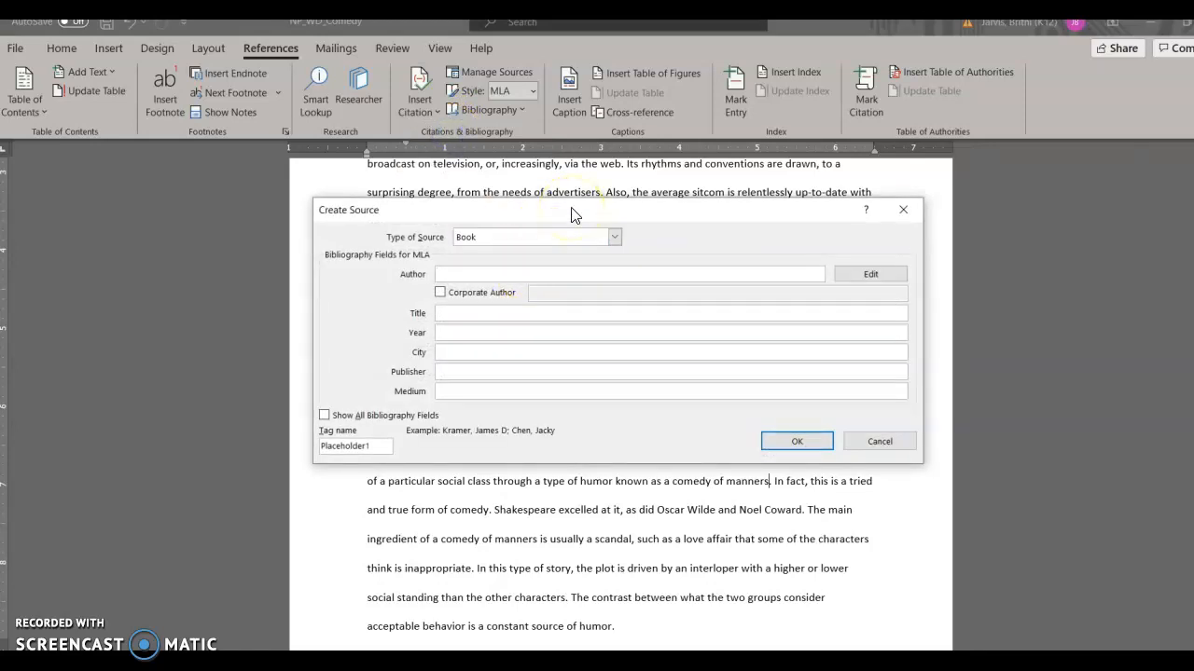
pyautogui.write('Cleo Jantsch')
# Step: Enter the source title "Modern Comedy: A History in Words and Photos"
pyautogui.click(541, 313)
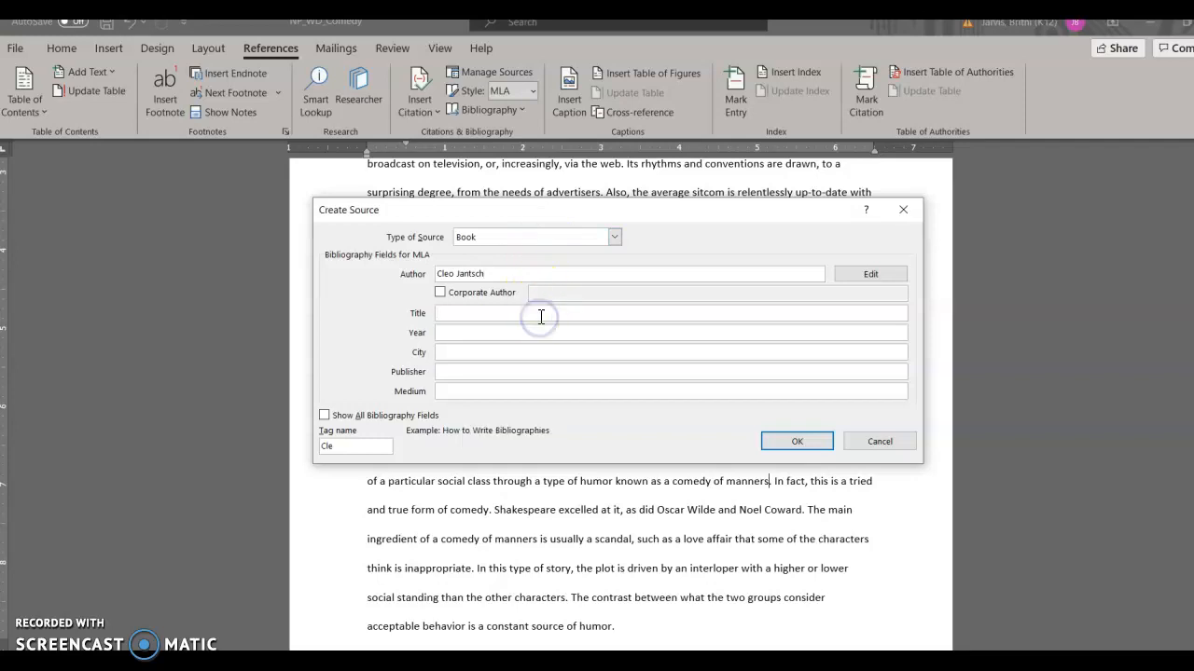
pyautogui.write('A')
pyautogui.write('Moder Com')
pyautogui.press('BackSpace')
pyautogui.press('BackSpace')
pyautogui.press('BackSpace')
pyautogui.press('BackSpace')
pyautogui.write('n Cme')
pyautogui.press('BackSpace')
pyautogui.press('BackSpace')
pyautogui.press('BackSpace')
pyautogui.write('odern Comed')
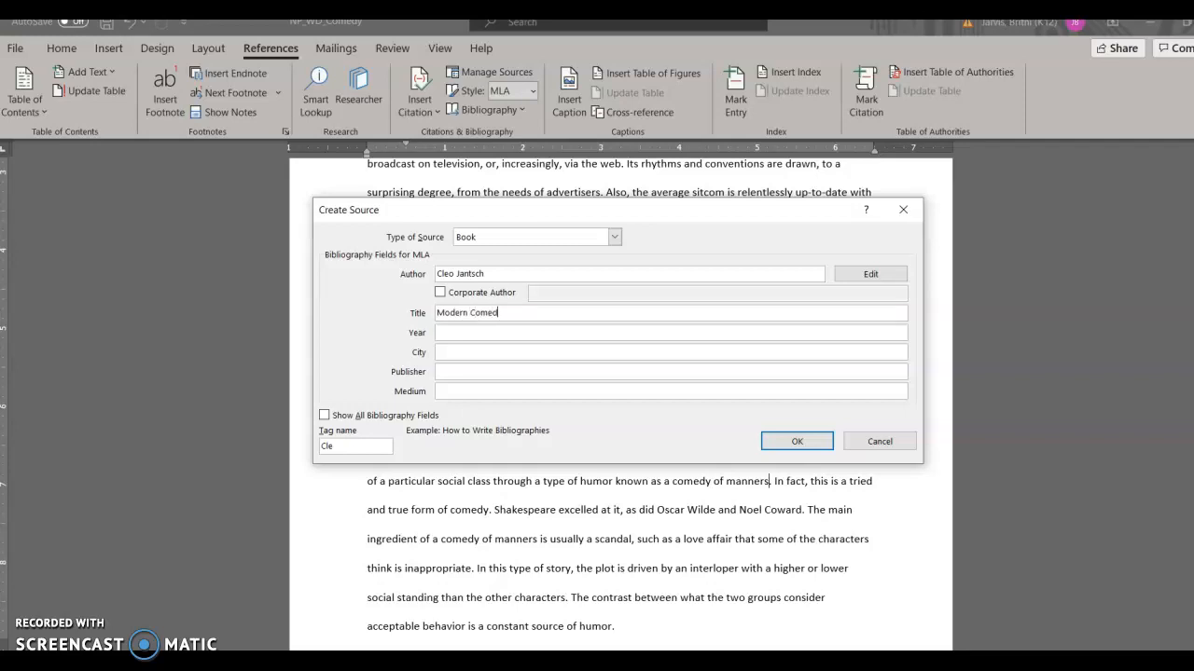
pyautogui.write('y: A History in Words and Photos')
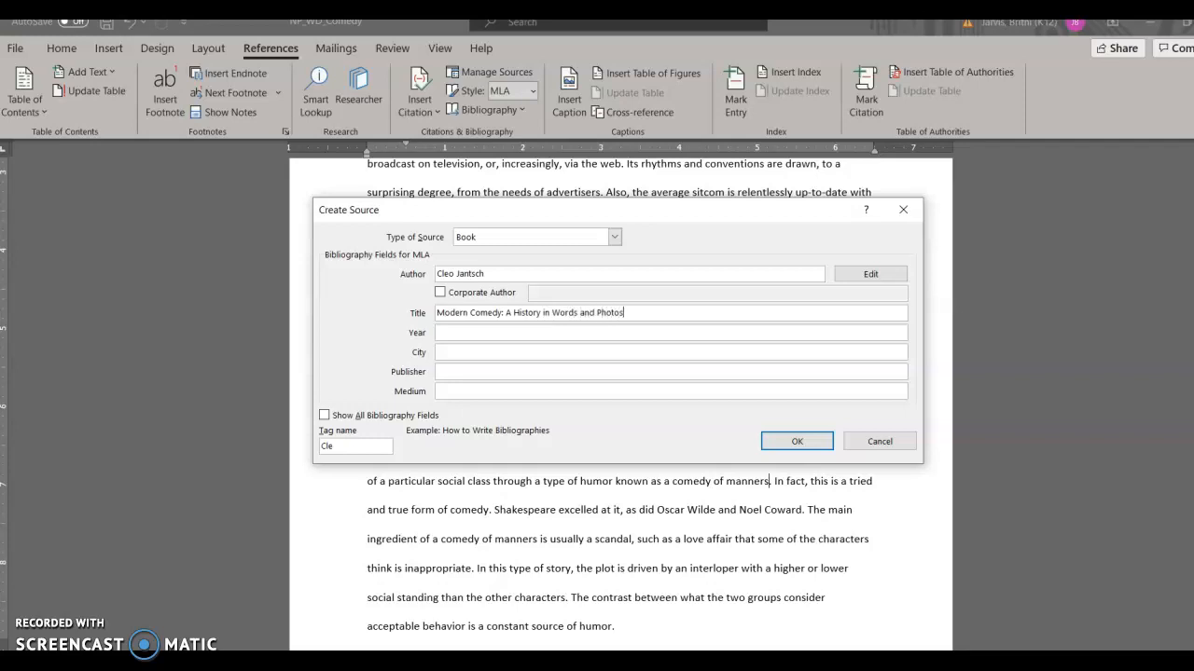
# Step: Enter 2018 as the source's year and begin filling in its city
pyautogui.click(501, 332)
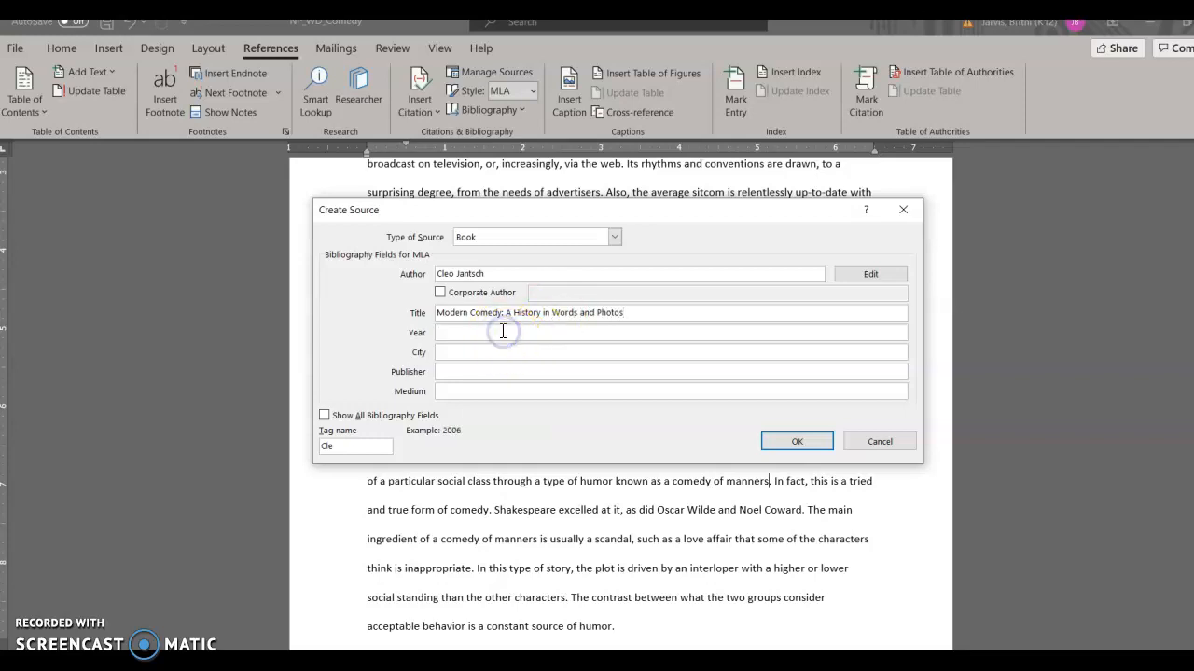
pyautogui.write('2018')
pyautogui.click(507, 351)
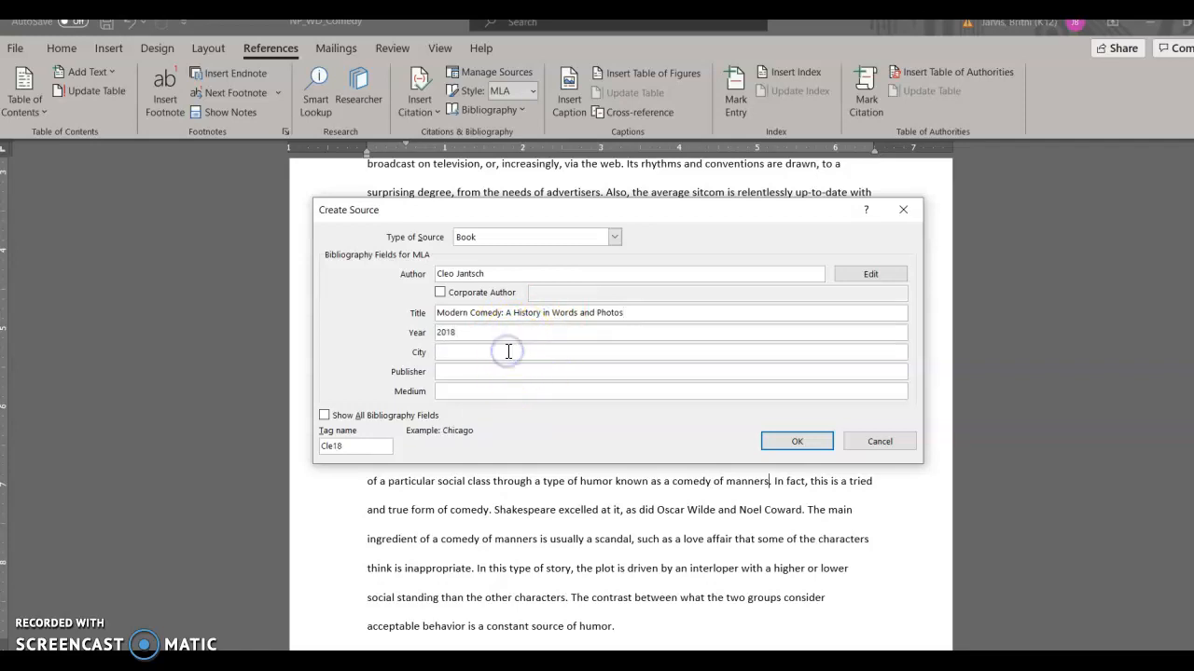
pyautogui.write('C')
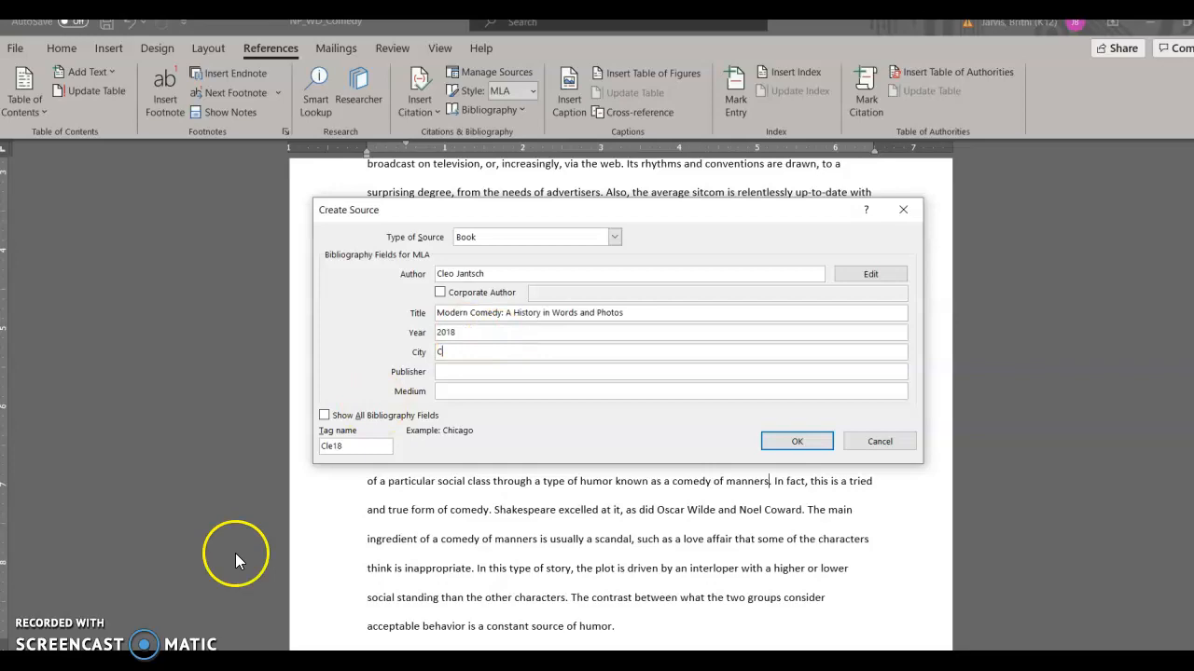